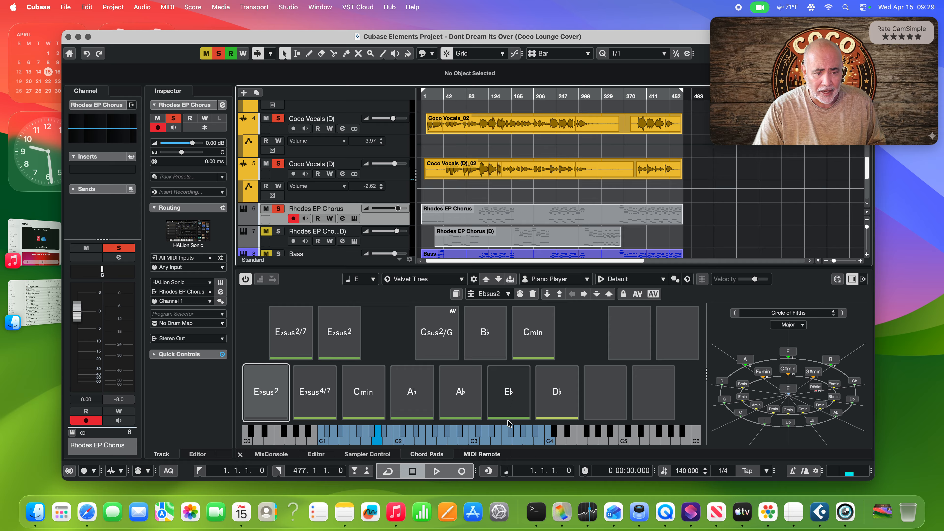
Play the song from the start through its opening section, and stop playback
click(437, 471)
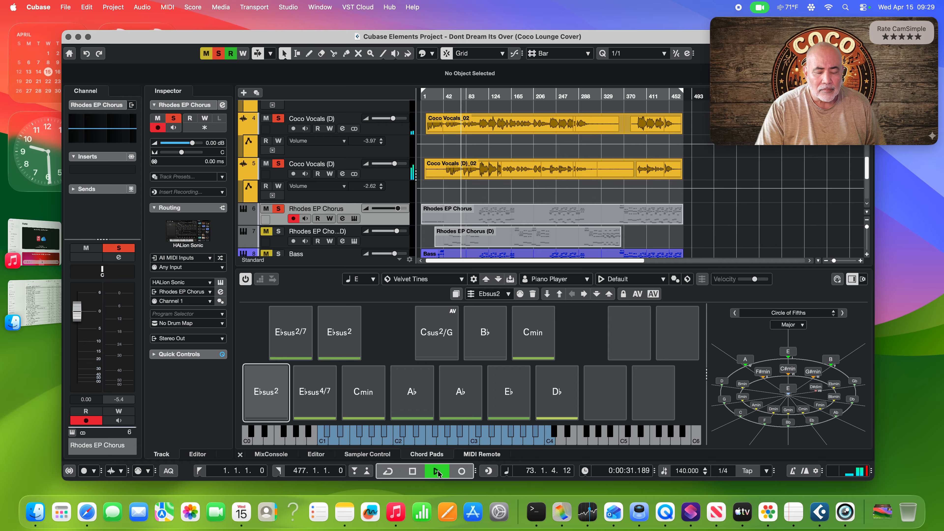
click(412, 475)
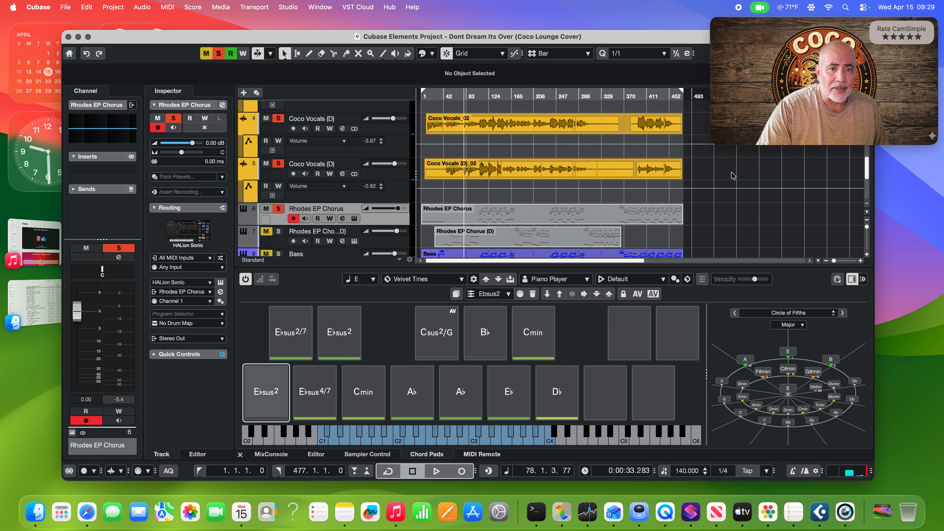
Mute the MixDown Ver1 track, the Coco Vocals track and the two Coco Vocals (D) tracks
scroll(736, 201, down, 5)
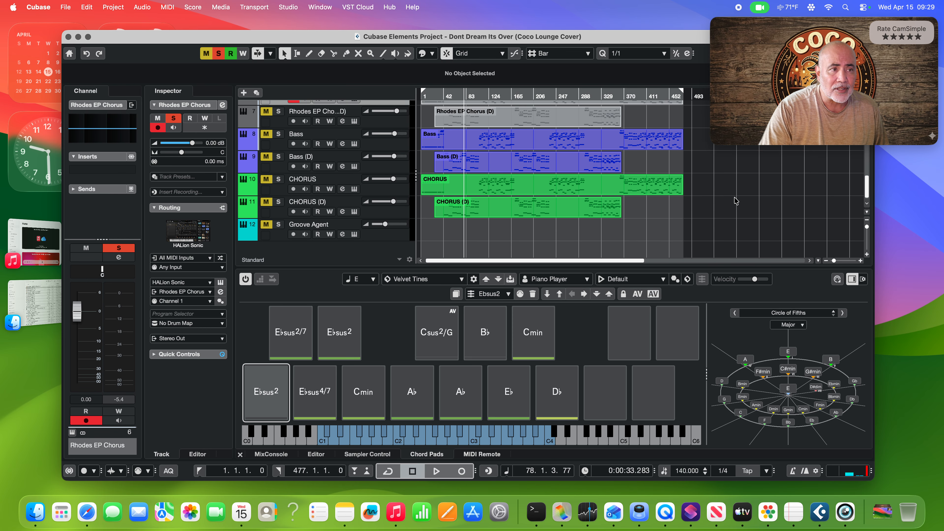
scroll(737, 201, up, 4)
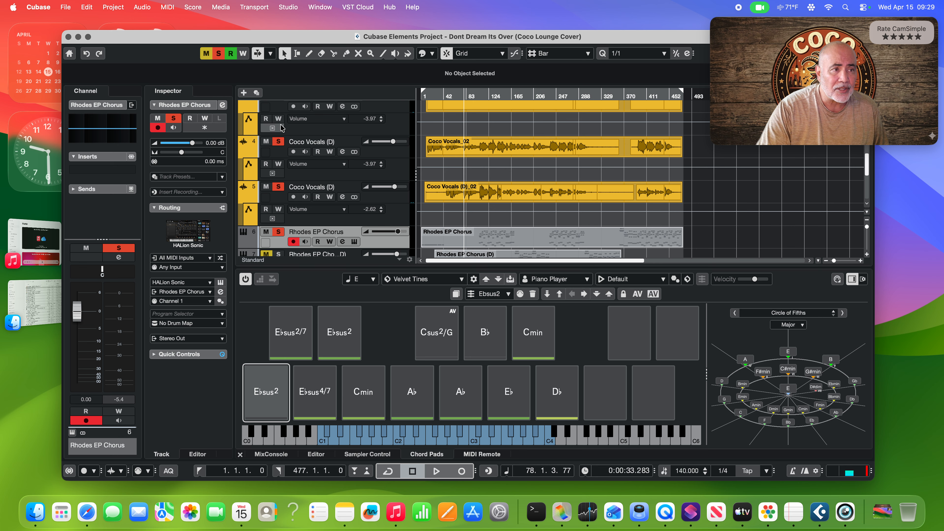
scroll(265, 133, up, 3)
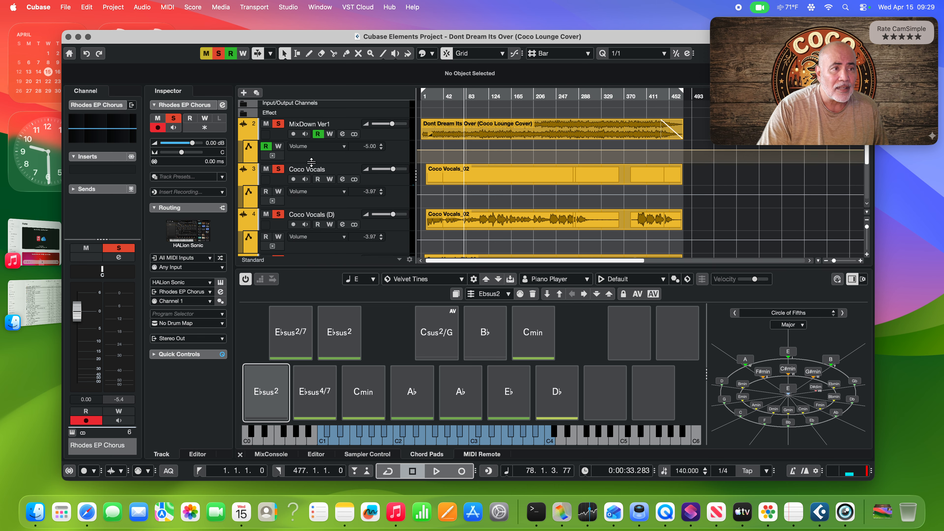
click(266, 127)
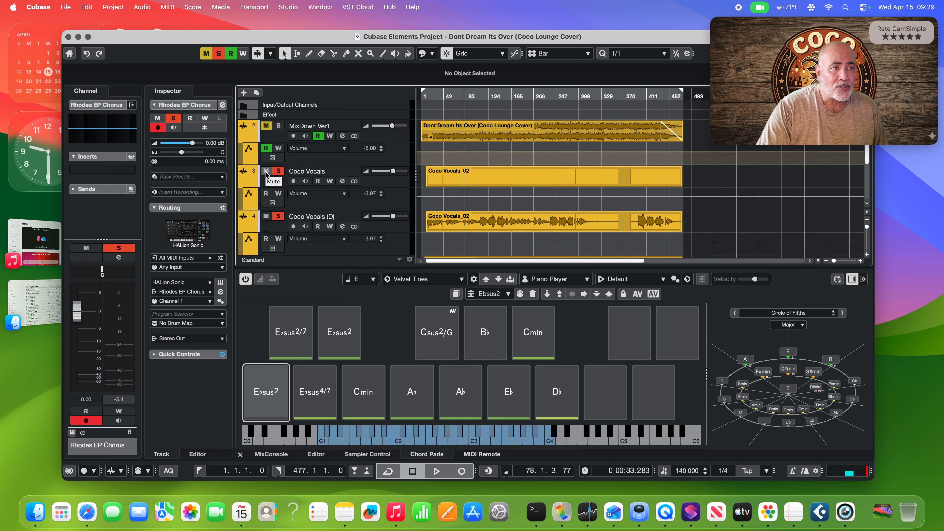
click(266, 172)
scroll(317, 187, down, 3)
click(266, 141)
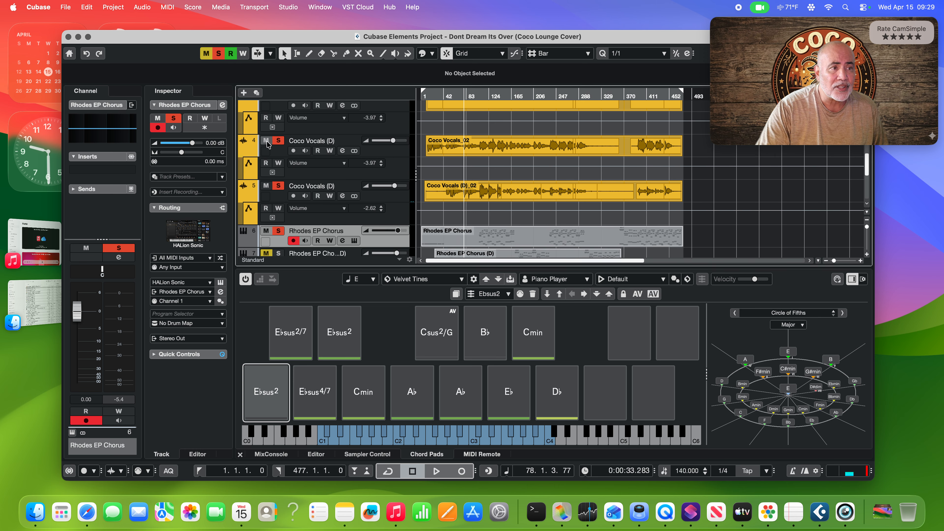
scroll(314, 194, down, 2)
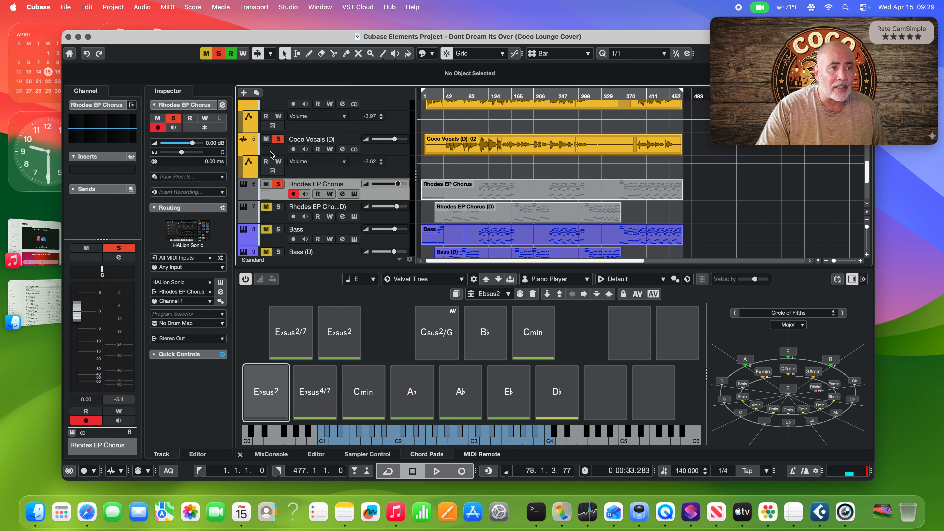
click(264, 139)
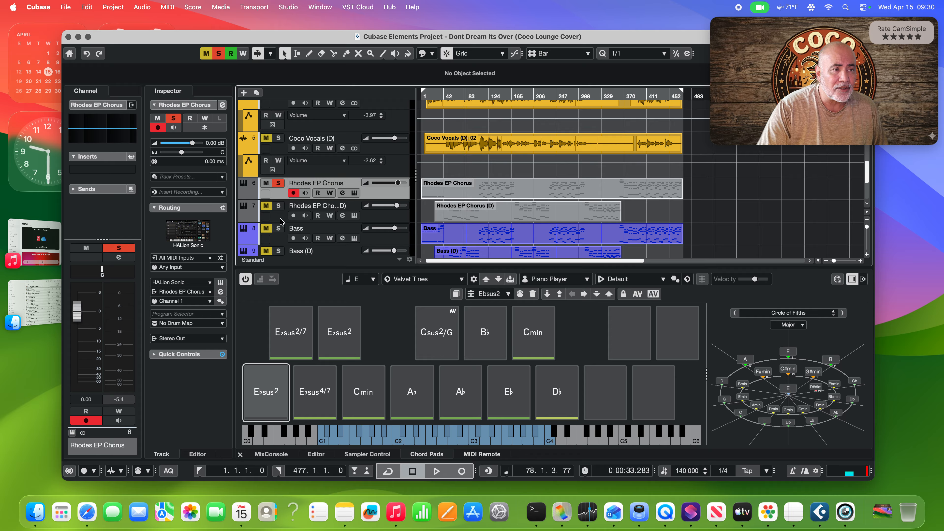
View the HALion Sonic instrument loaded on the Rhodes EP Chorus track, and close its window
scroll(279, 222, down, 5)
scroll(278, 221, up, 5)
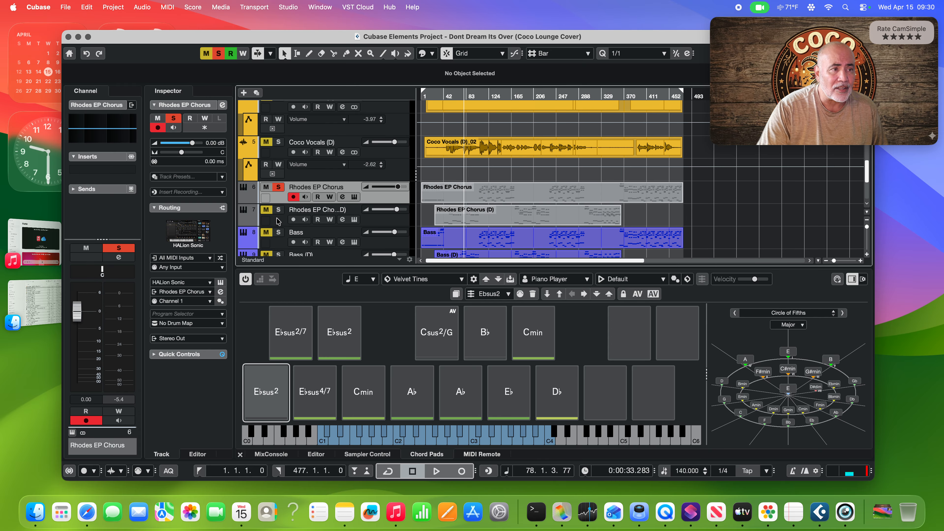
scroll(277, 221, down, 1)
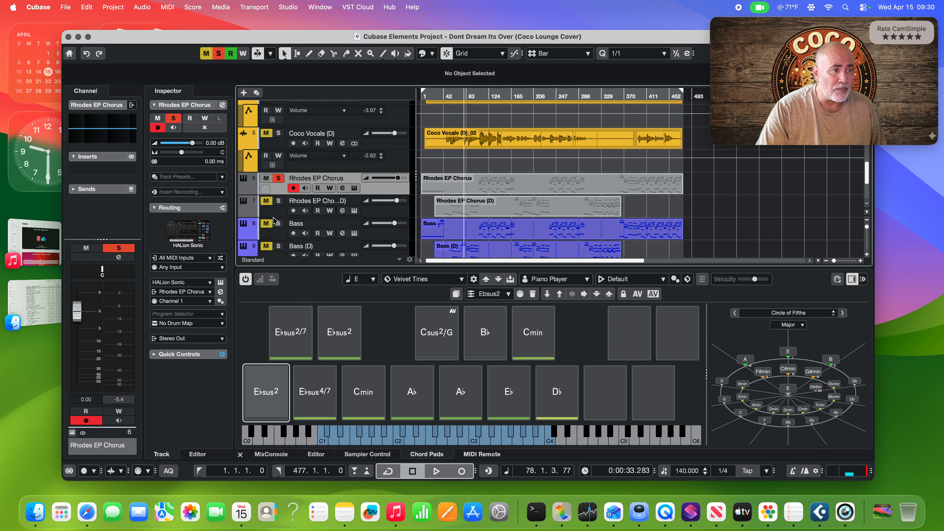
click(186, 237)
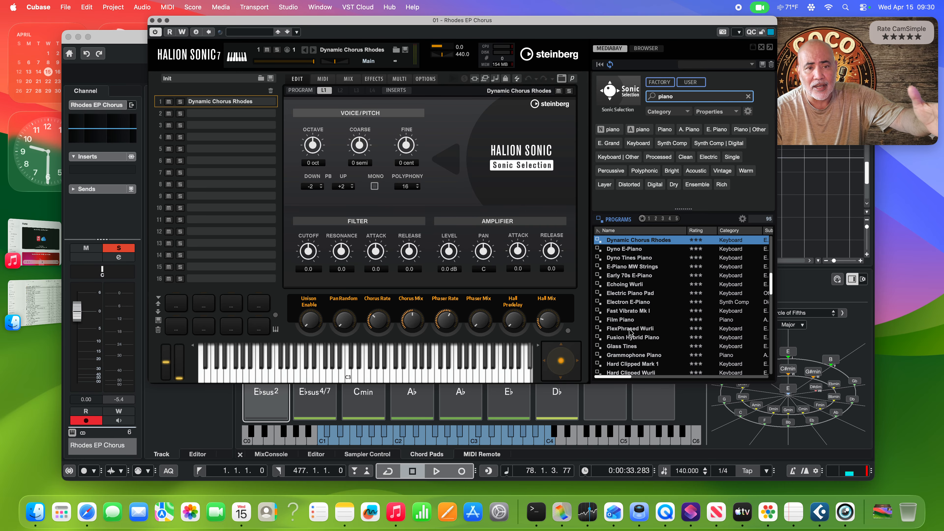
click(151, 20)
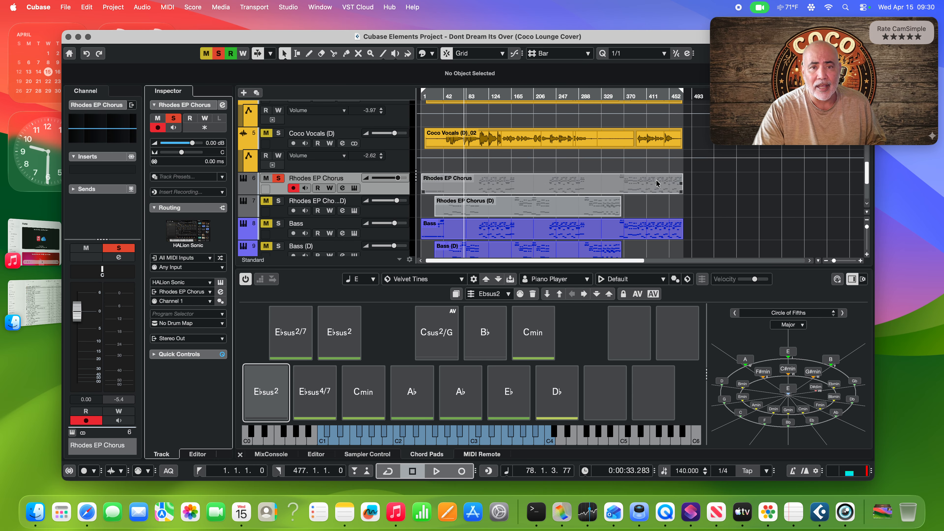
Switch the chord assistant pane to Chord Editor, and check the pop-up chord editor for the selected E♭sus2 pad
click(339, 343)
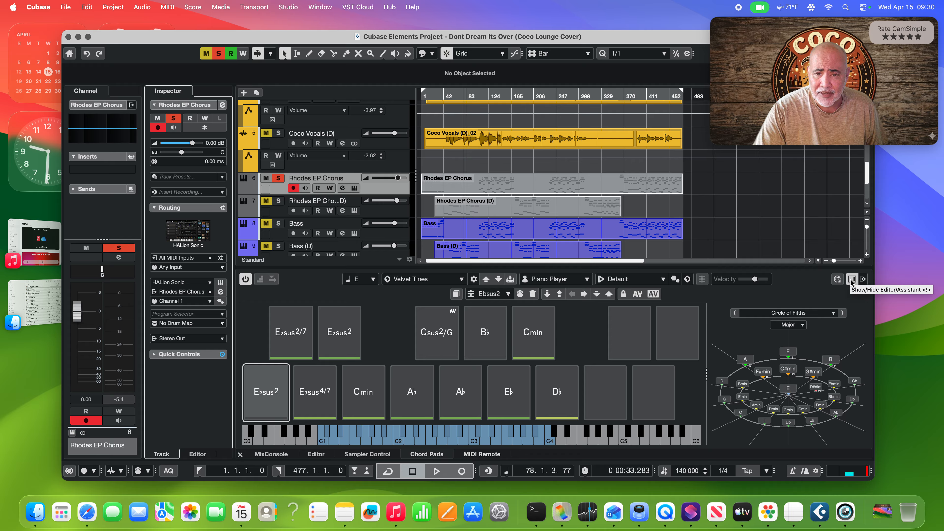
click(833, 313)
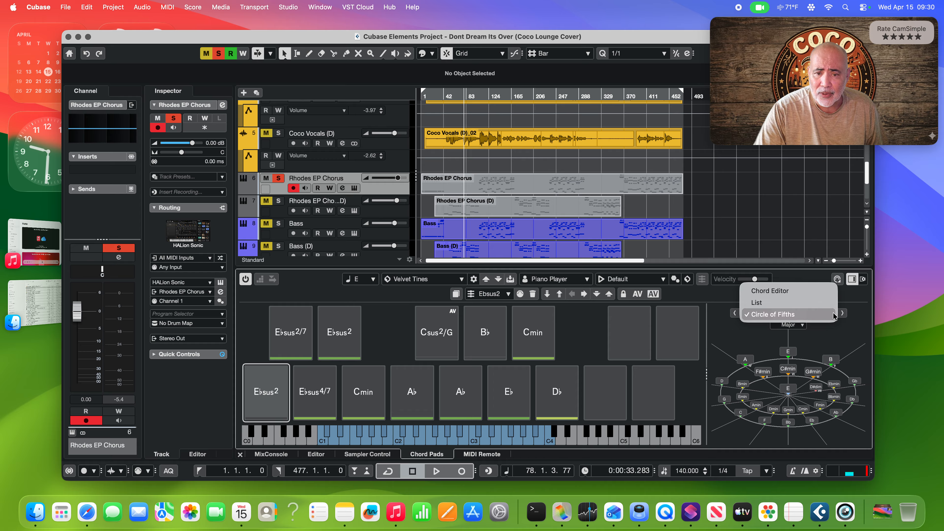
click(773, 292)
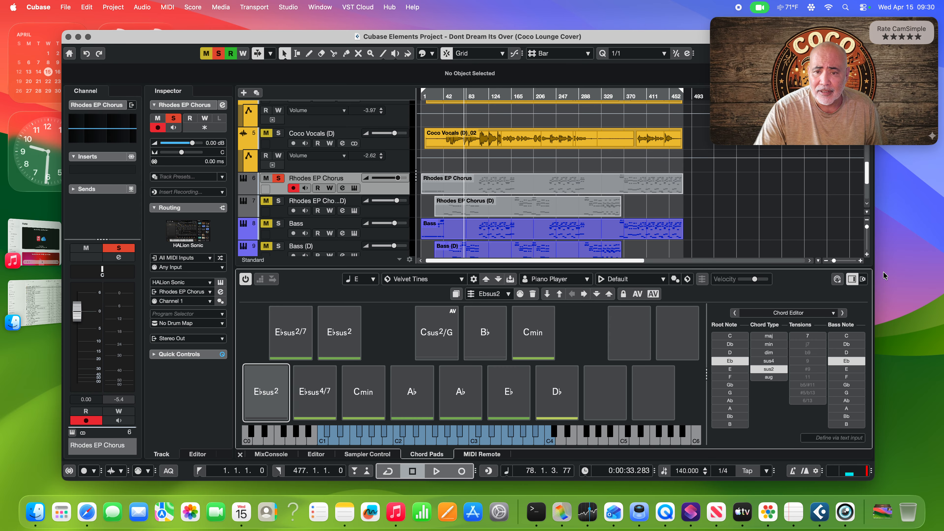
click(509, 295)
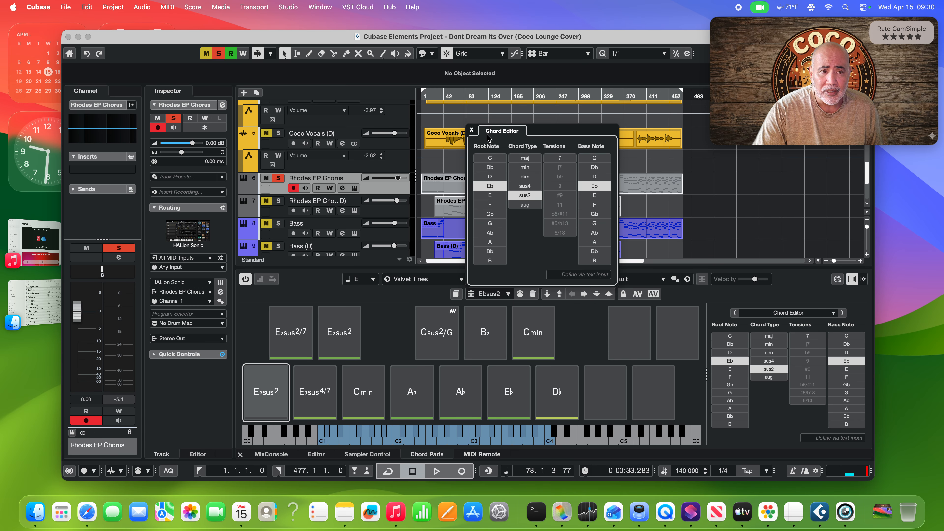
click(471, 130)
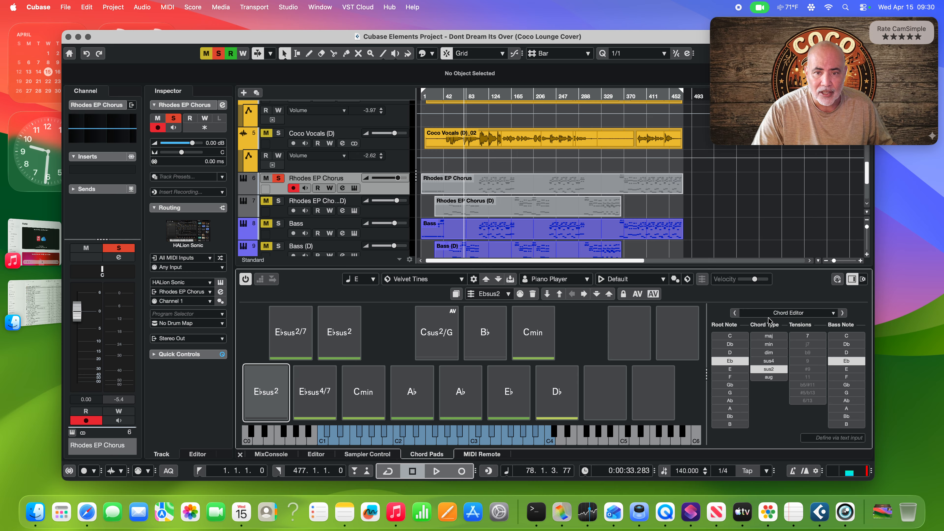
Hide the chord assistant pane and open the chord pads display settings
click(853, 280)
click(863, 281)
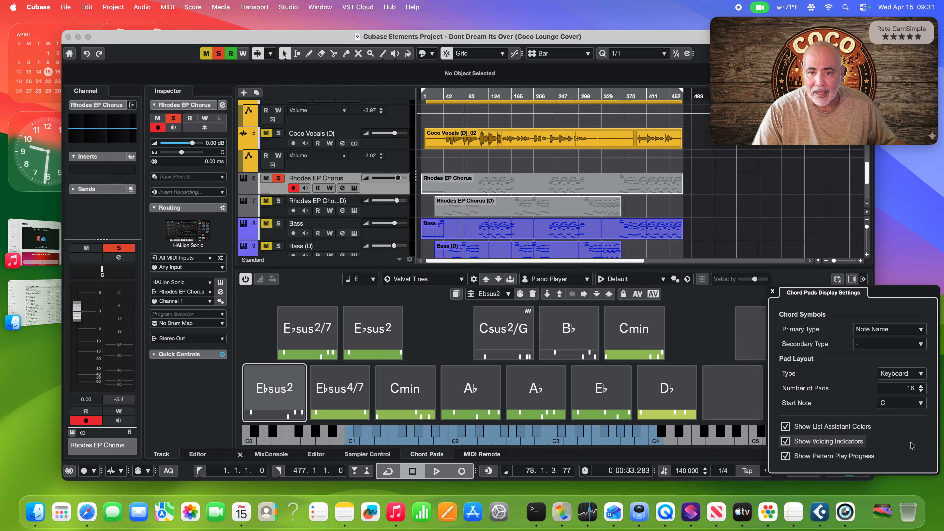
Raise the number of chord pads to 26
click(922, 388)
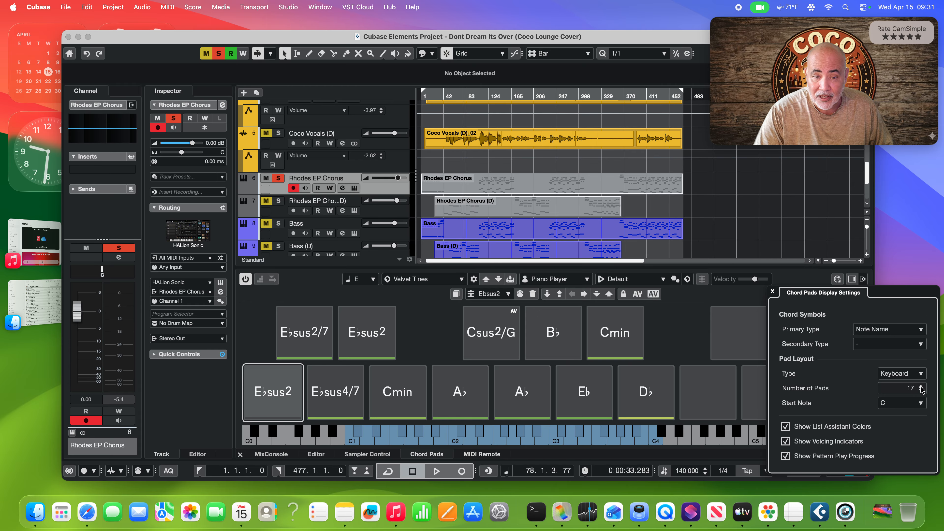
click(922, 388)
click(922, 388)
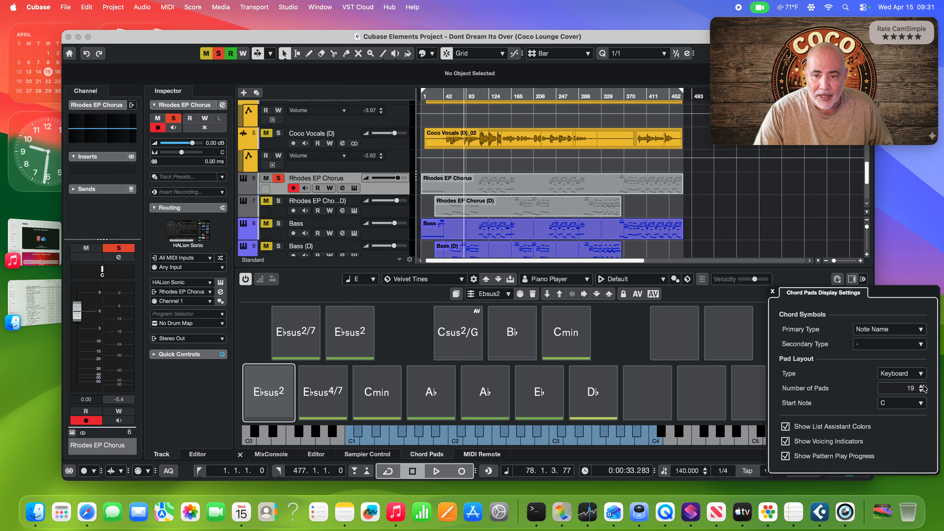
click(922, 388)
click(921, 388)
click(922, 388)
click(921, 388)
click(921, 388)
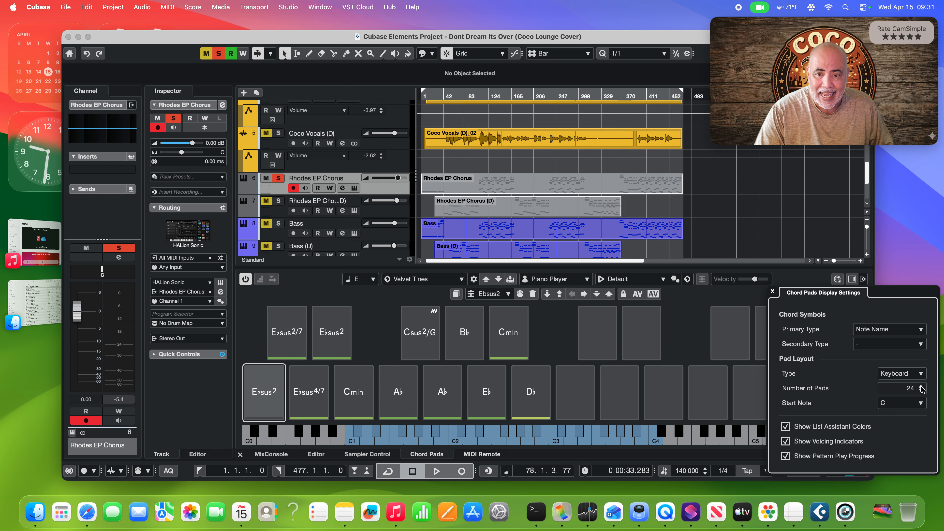
click(922, 389)
click(922, 388)
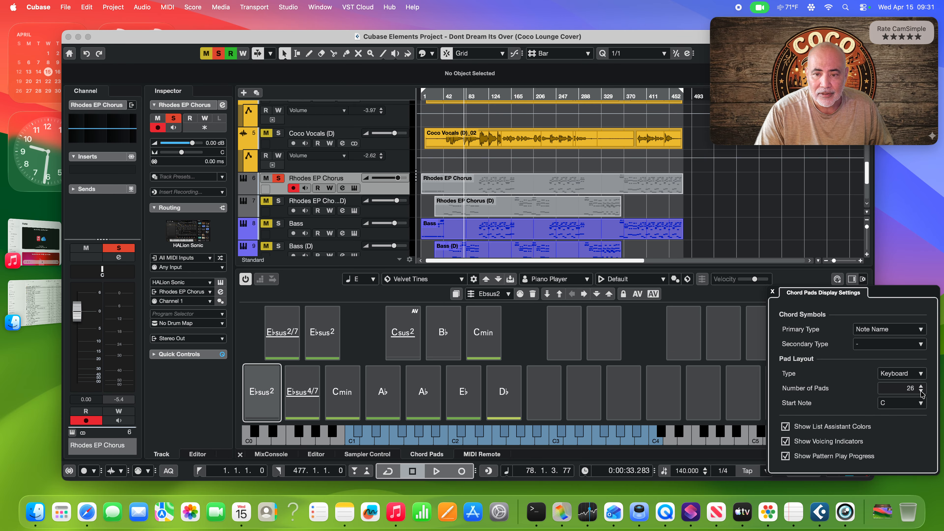
Set the number of chord pads to 18 and close the display settings
click(922, 391)
click(922, 391)
click(922, 391)
click(922, 392)
click(921, 391)
click(922, 391)
click(921, 391)
click(922, 391)
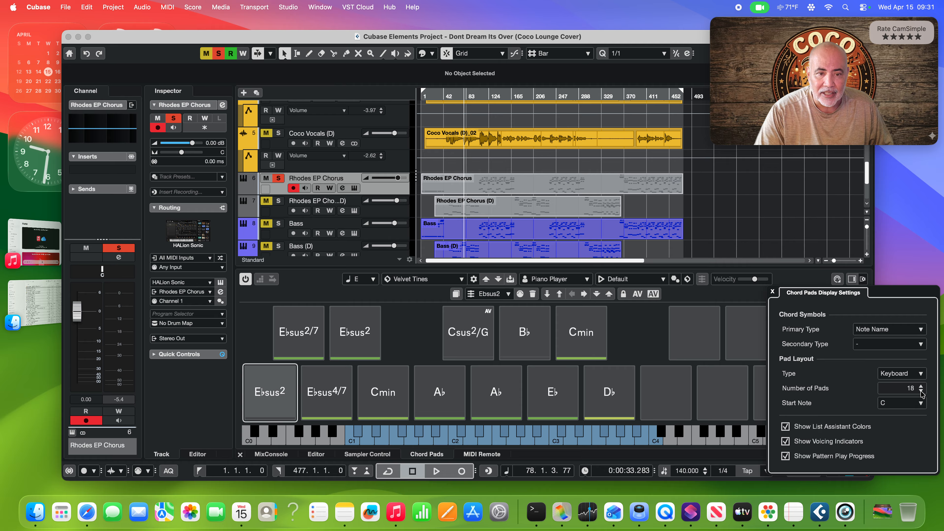
click(773, 293)
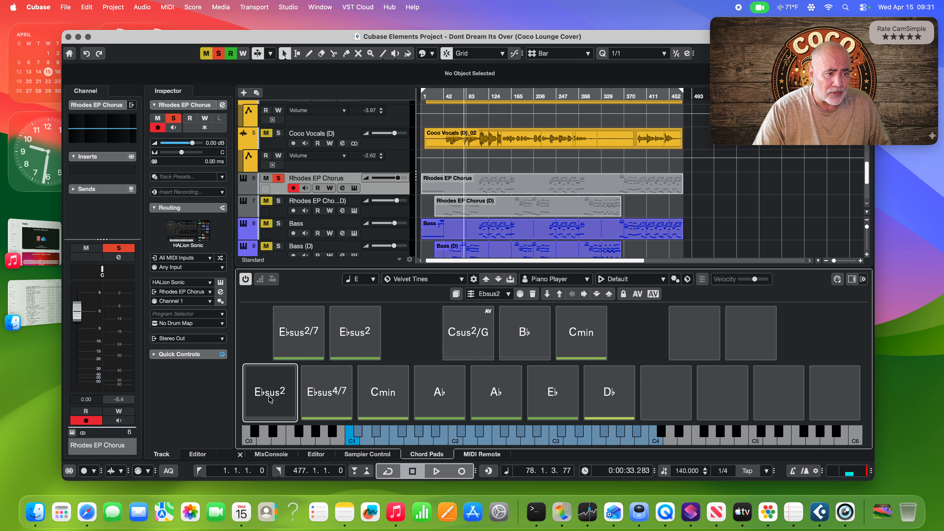
Audition the E♭sus2, E♭sus4/7, upper E♭sus2, Cmin, first A♭ and Csus2/G chord pads
click(276, 397)
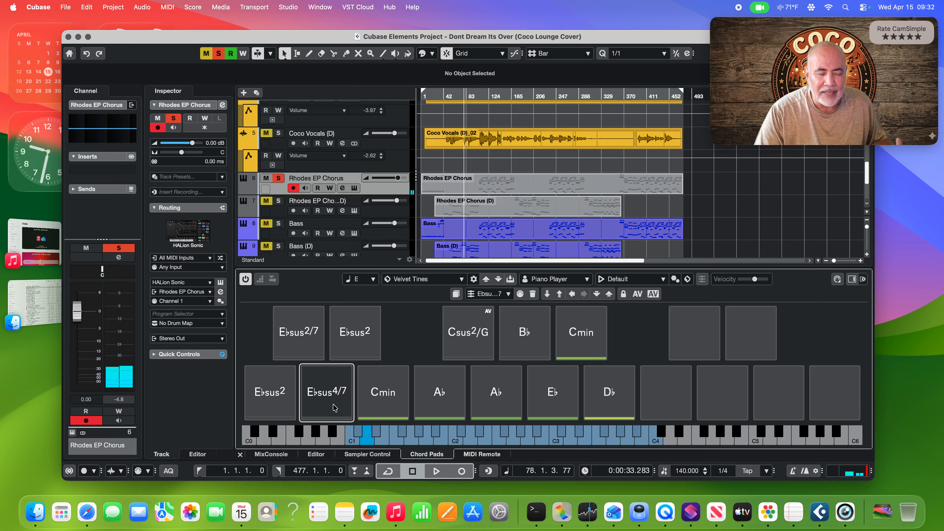
click(316, 392)
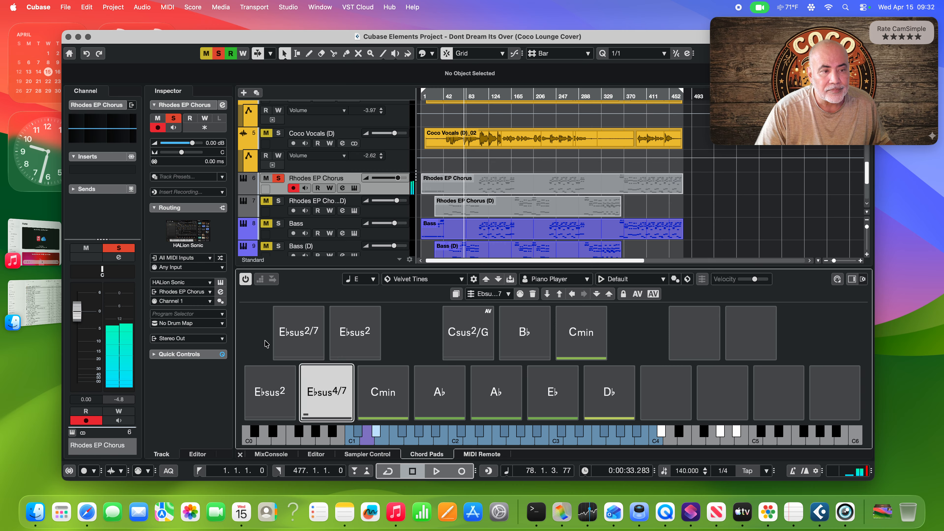
click(364, 345)
click(390, 408)
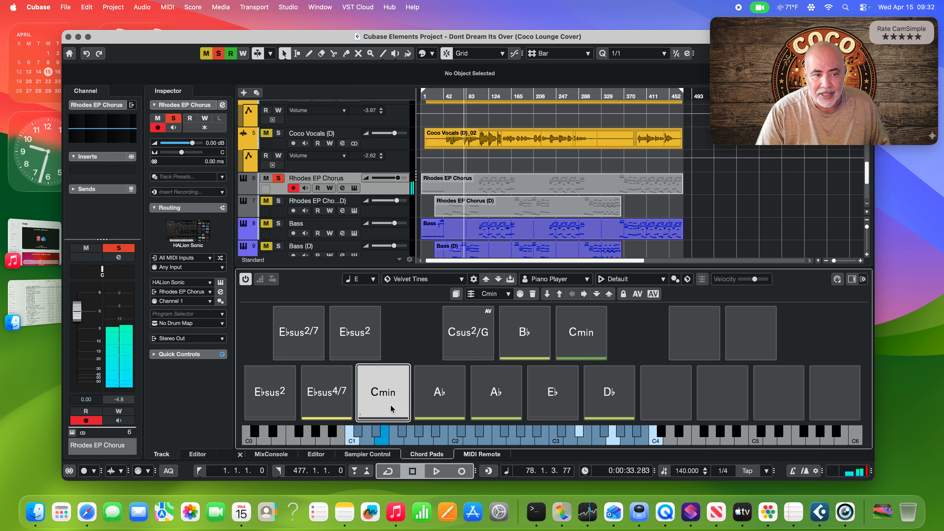
click(450, 402)
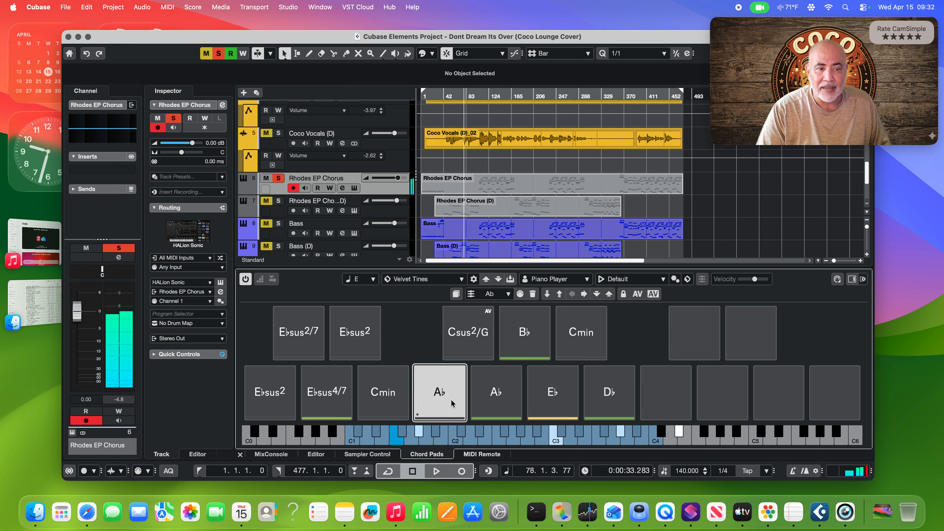
click(467, 346)
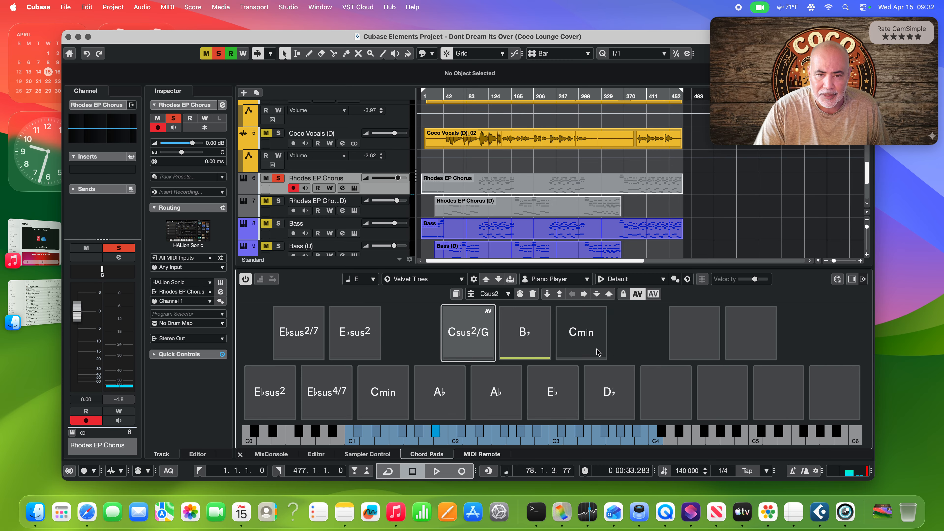
Assign a Dmaj7 chord to the first empty pad in the upper row using root D and tension j7, and audition it
click(706, 343)
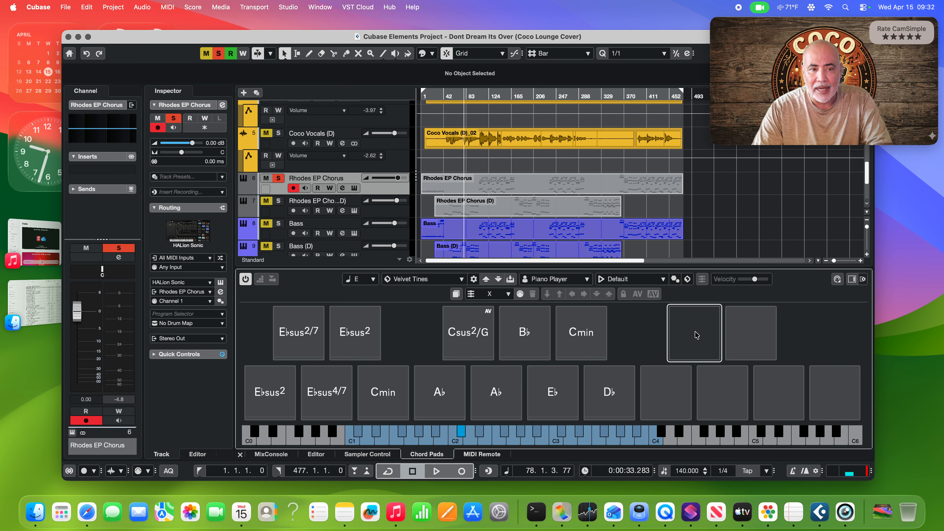
click(508, 295)
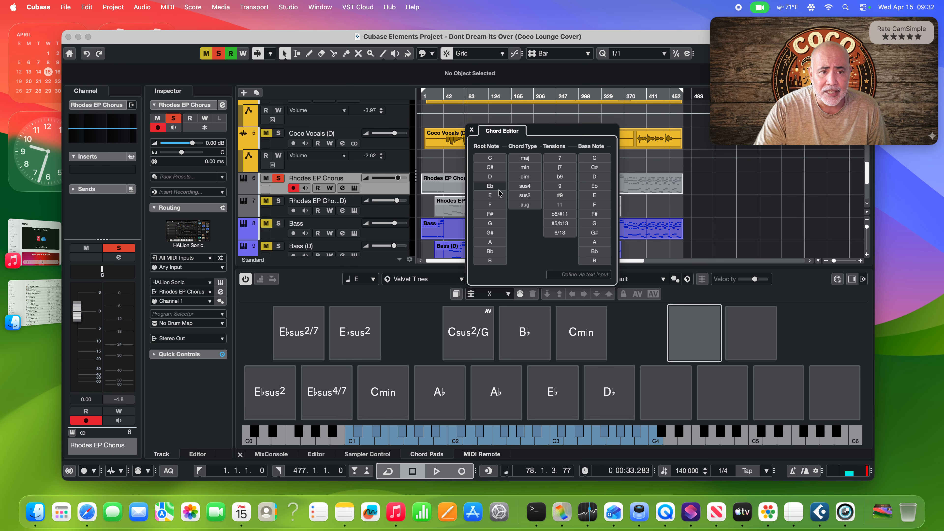
click(498, 177)
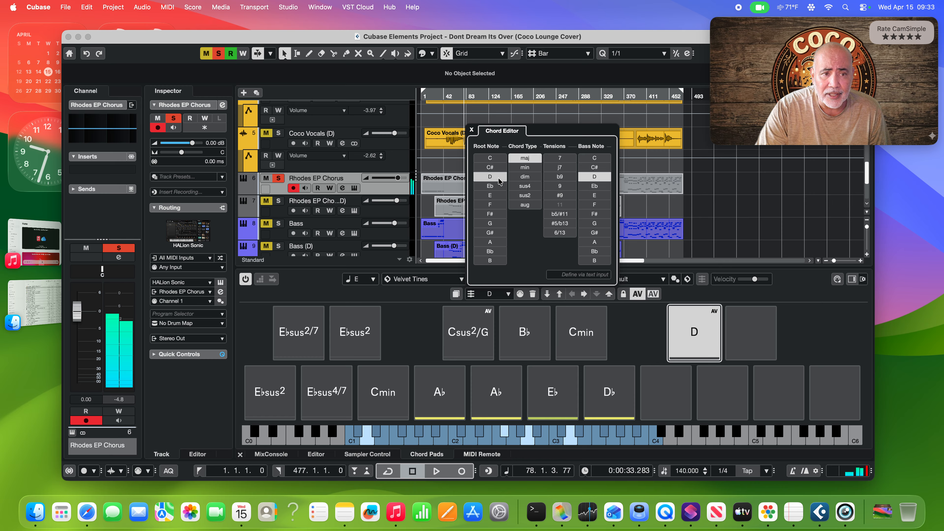
click(560, 168)
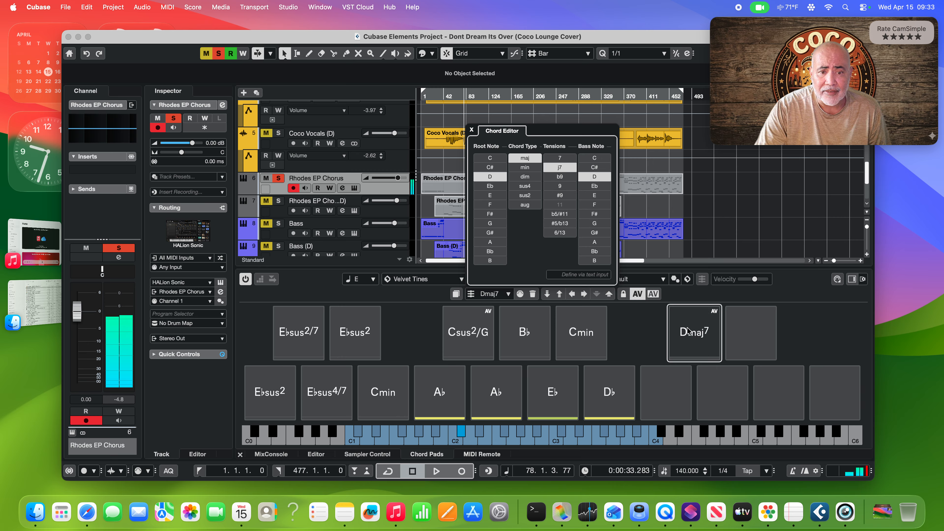
click(701, 346)
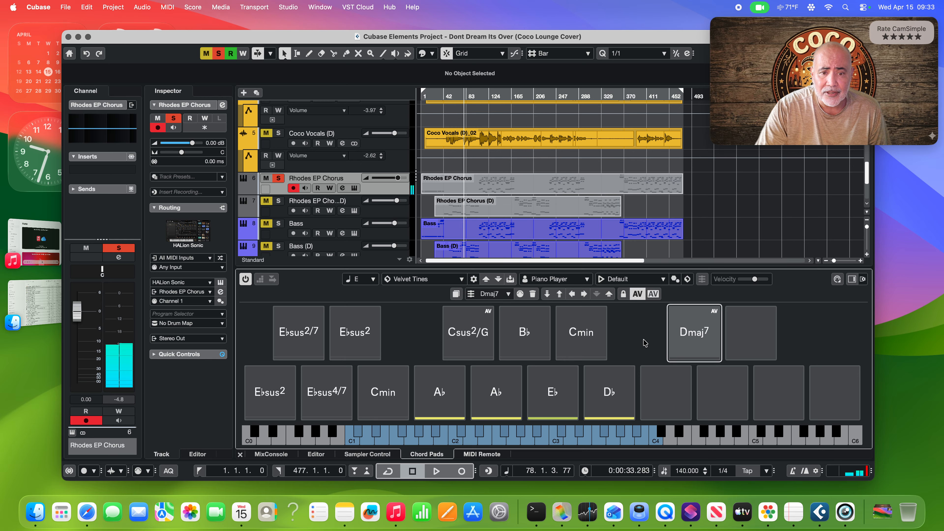
Audition the Dmaj7 chord pad and the lower-row E♭sus2 chord pad
click(699, 343)
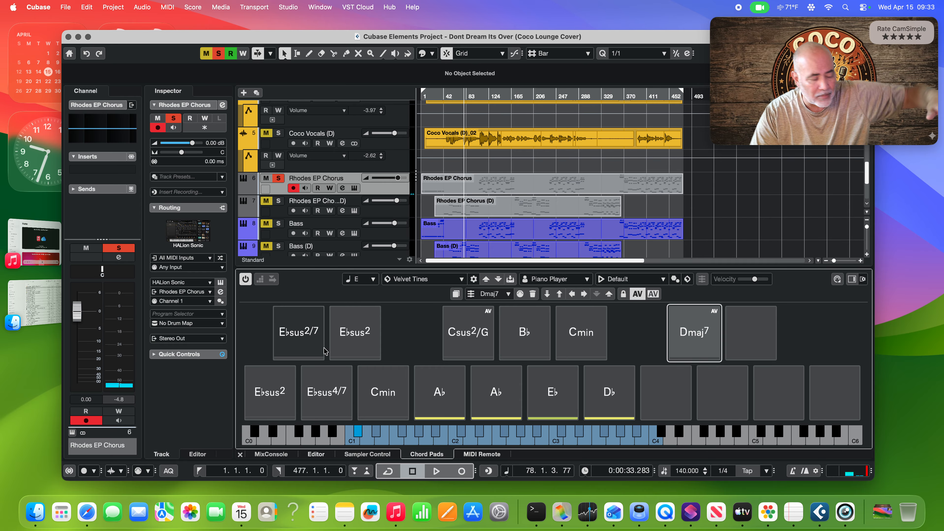
click(295, 375)
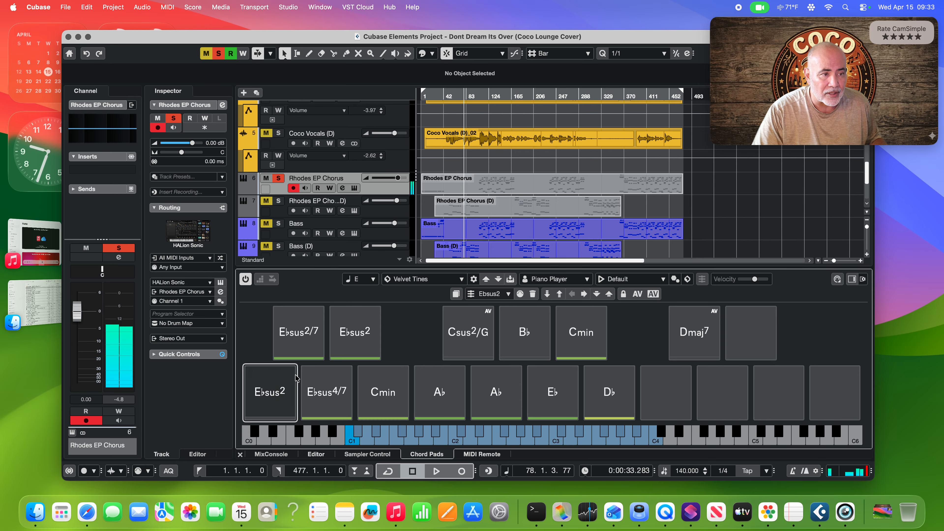
click(295, 374)
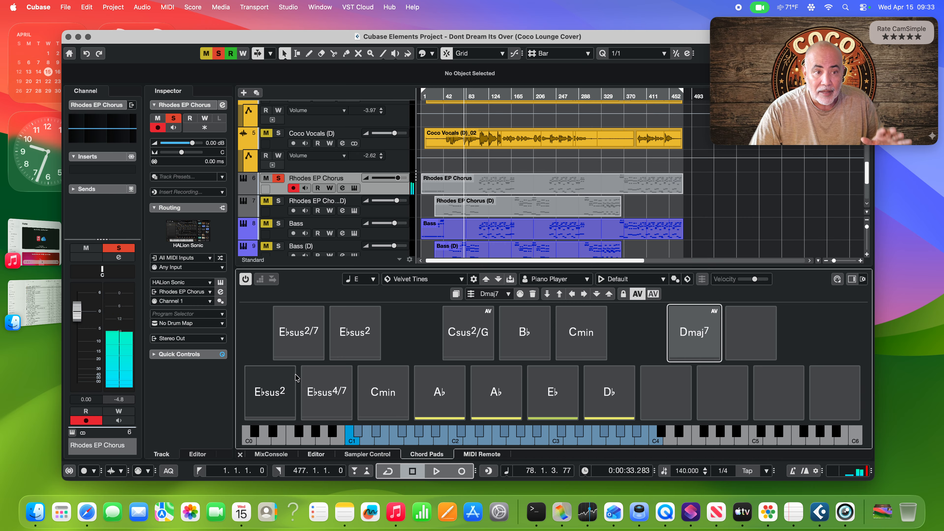
Swap the Dmaj7 pad with the D♭ pad in the lower row, and swap them back to their original places
click(699, 332)
click(608, 404)
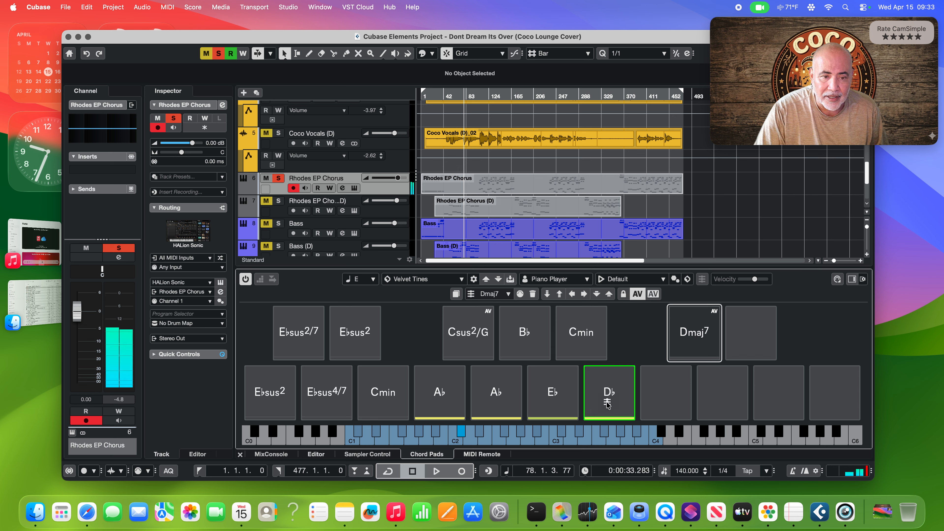
drag(608, 404, 609, 404)
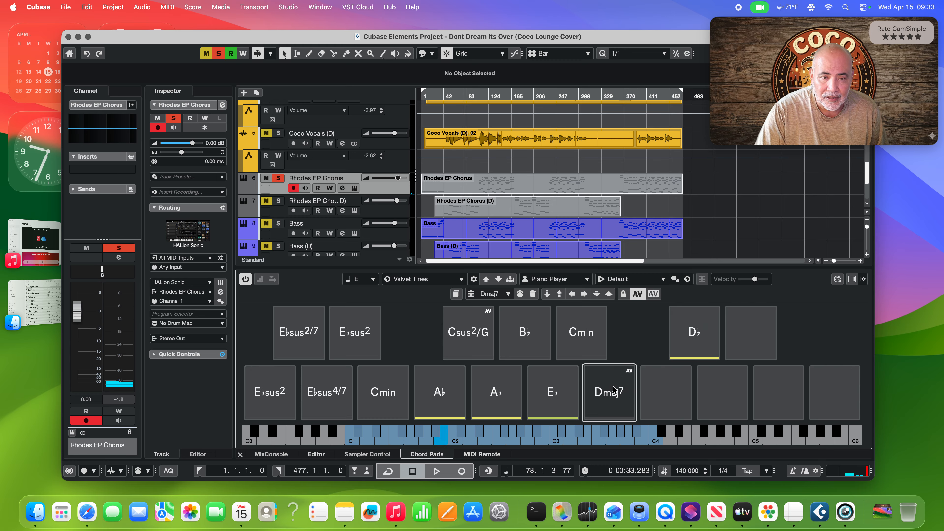
drag(702, 331, 615, 384)
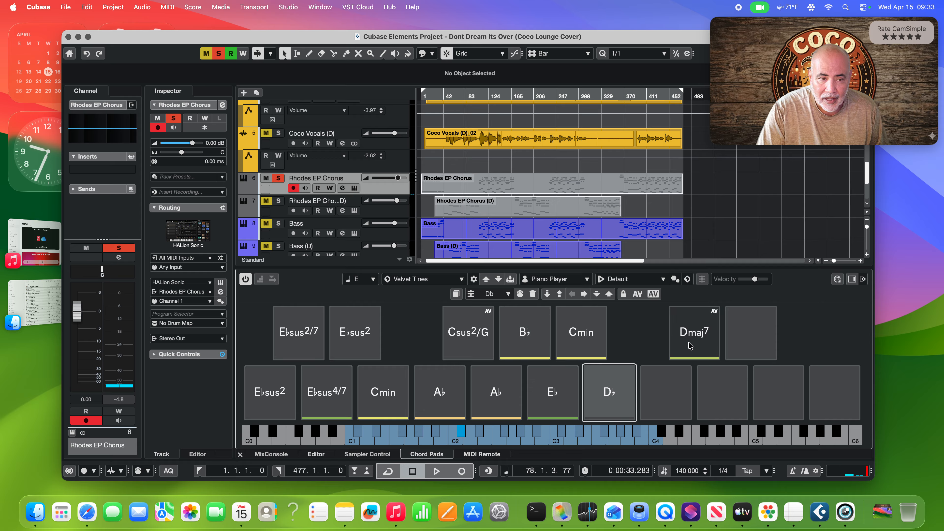
Remove the chord assignment from the Dmaj7 pad and confirm the removal
click(702, 345)
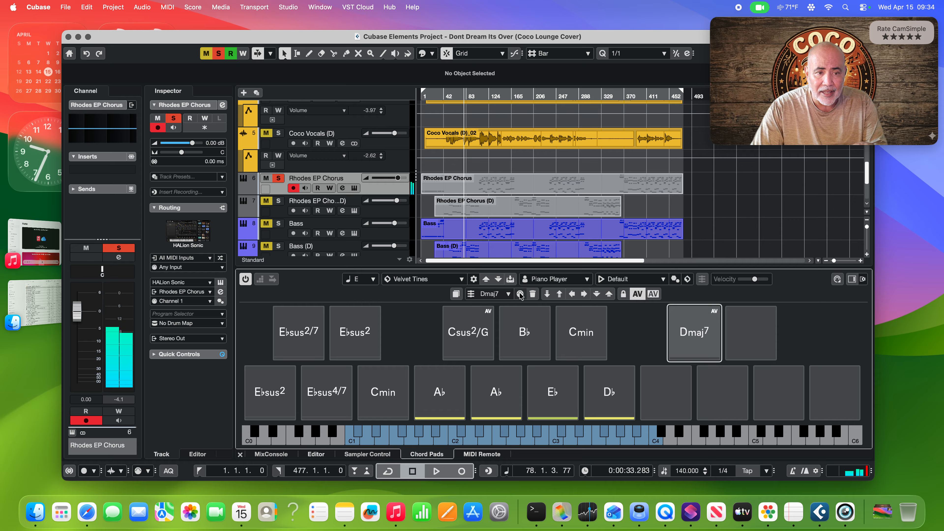
click(533, 295)
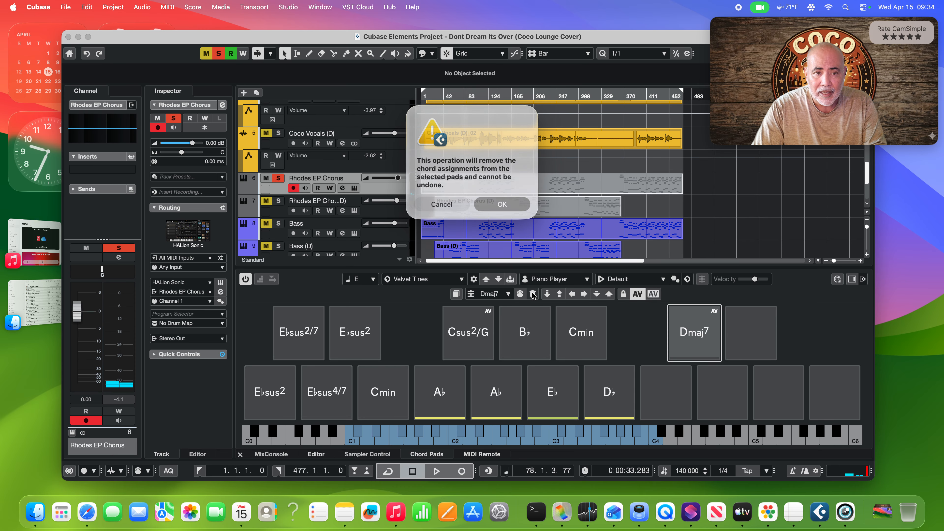
click(510, 205)
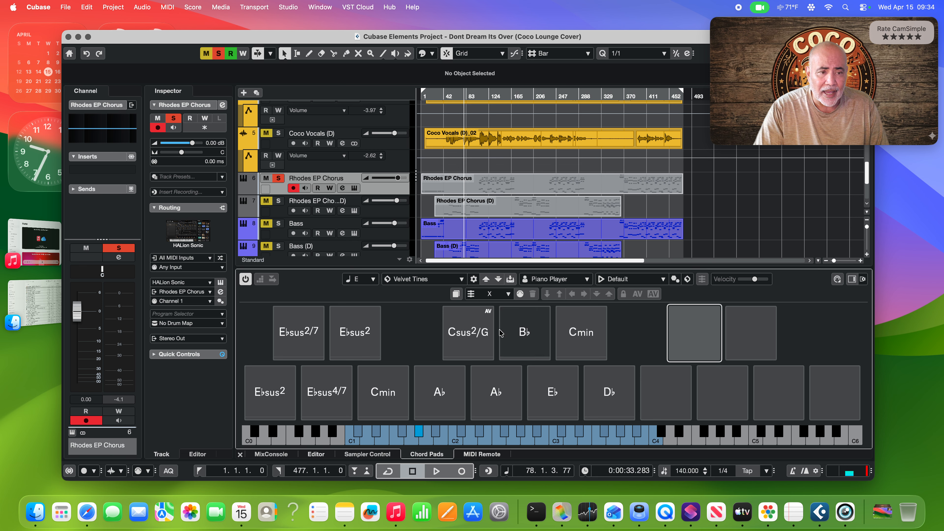
Audition the upper-row Cmin chord pad, step its chord down through lower inversions, and play it again
click(591, 330)
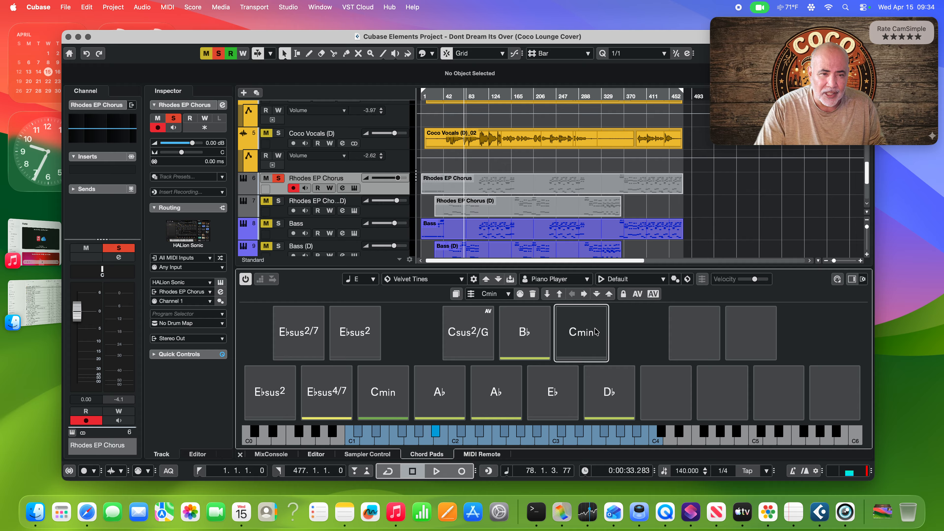
click(578, 328)
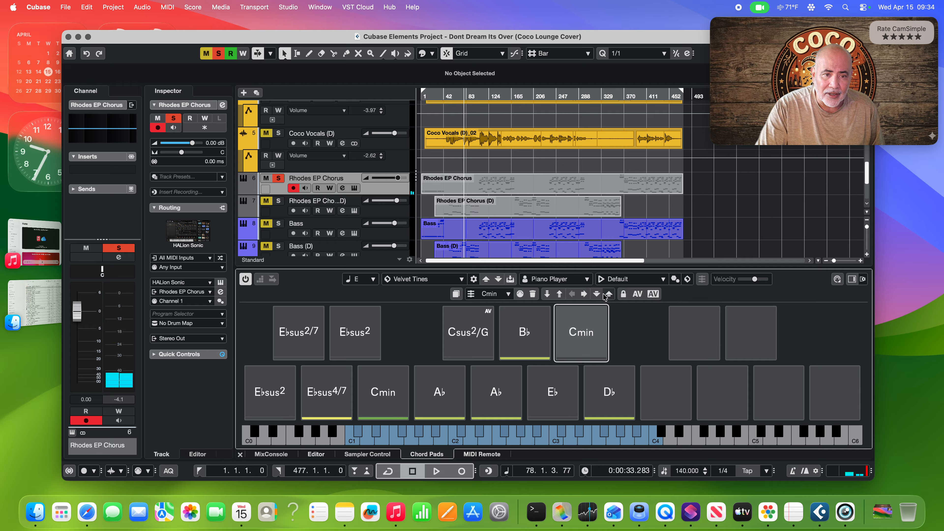
click(588, 332)
click(589, 334)
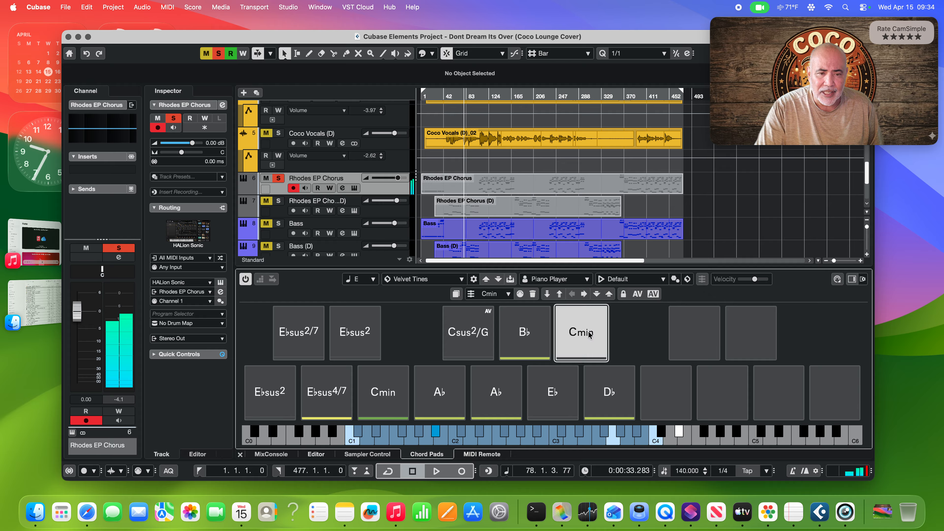
click(597, 295)
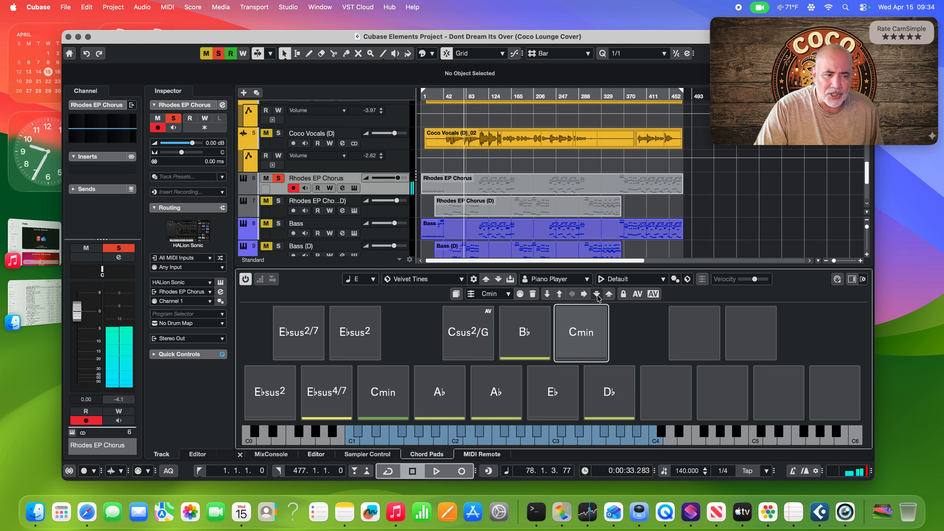
click(597, 295)
click(598, 294)
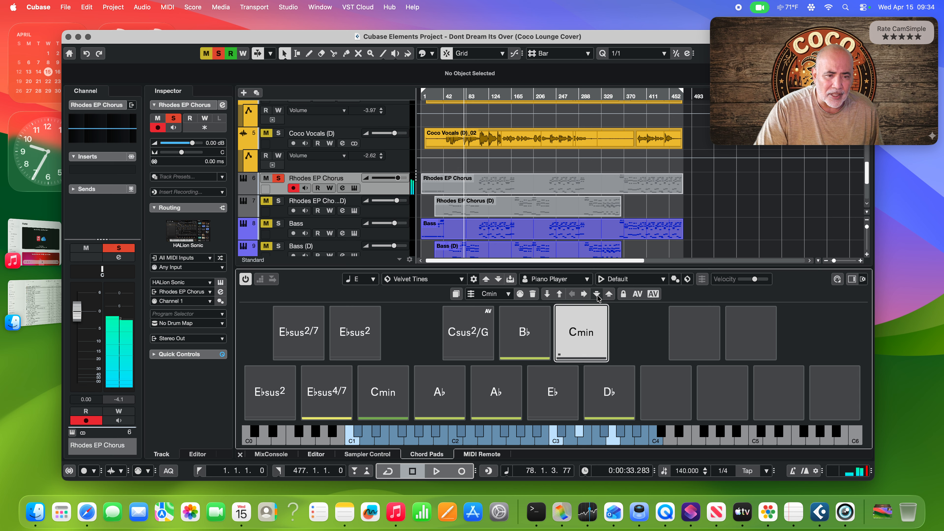
click(597, 295)
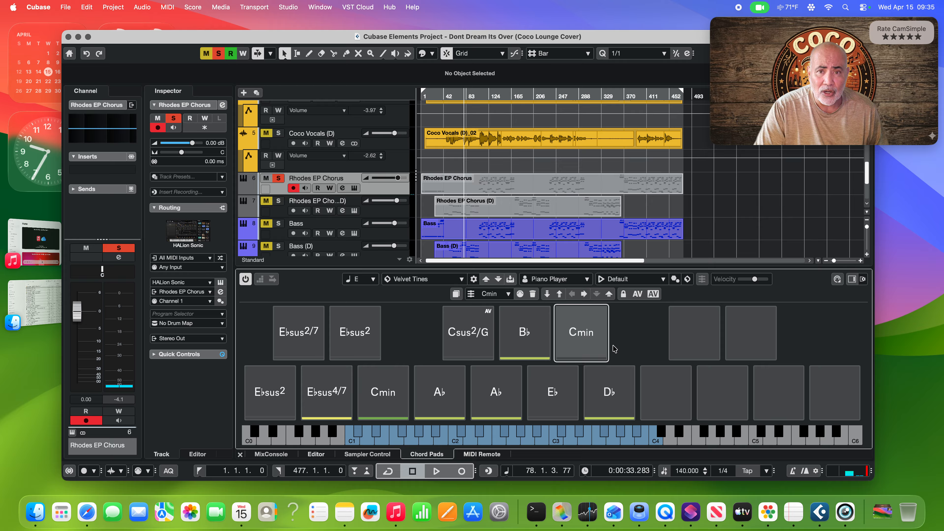
click(605, 348)
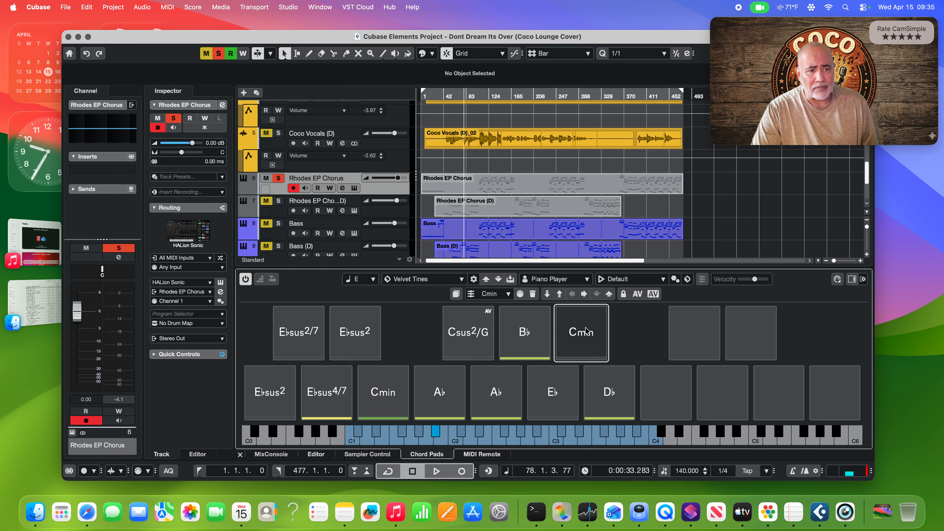
Transpose all chord pads down one semitone at once, deselect the group, and audition the lower-row Dsus2 pad
click(457, 294)
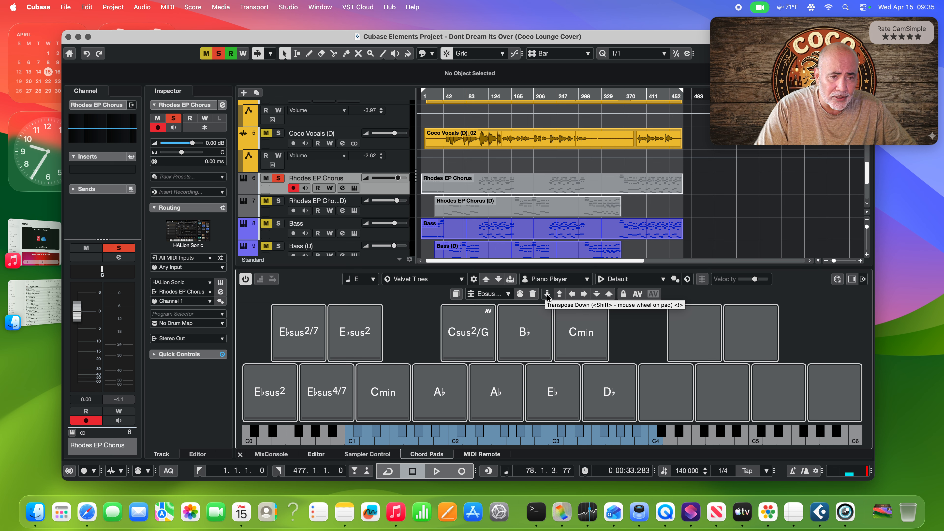
click(547, 294)
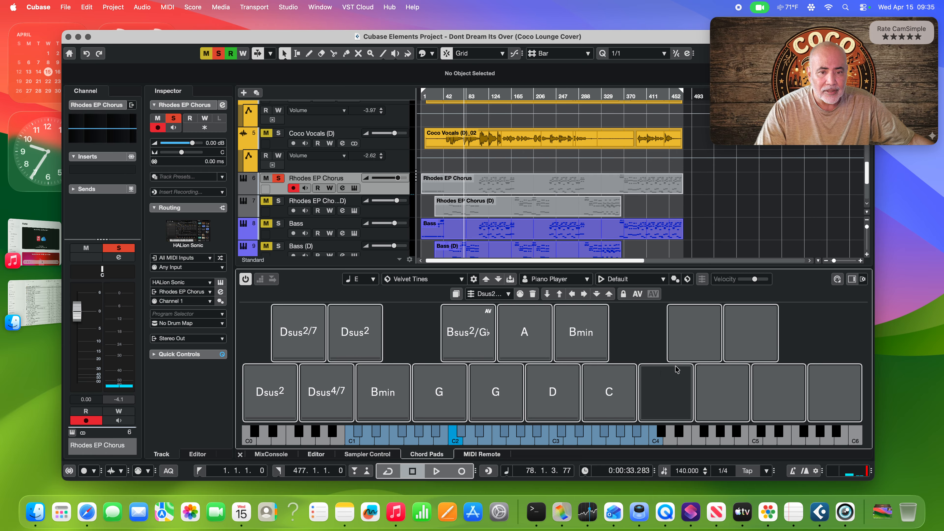
click(703, 340)
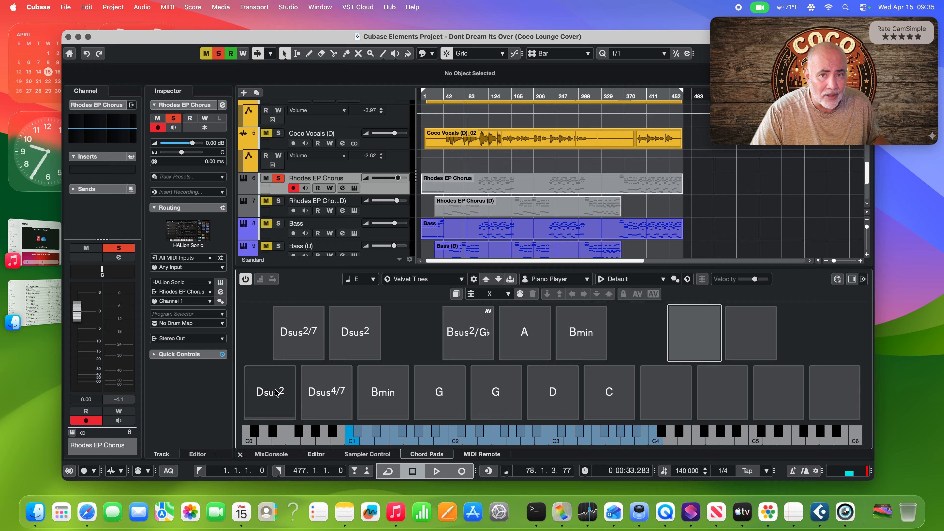
click(281, 396)
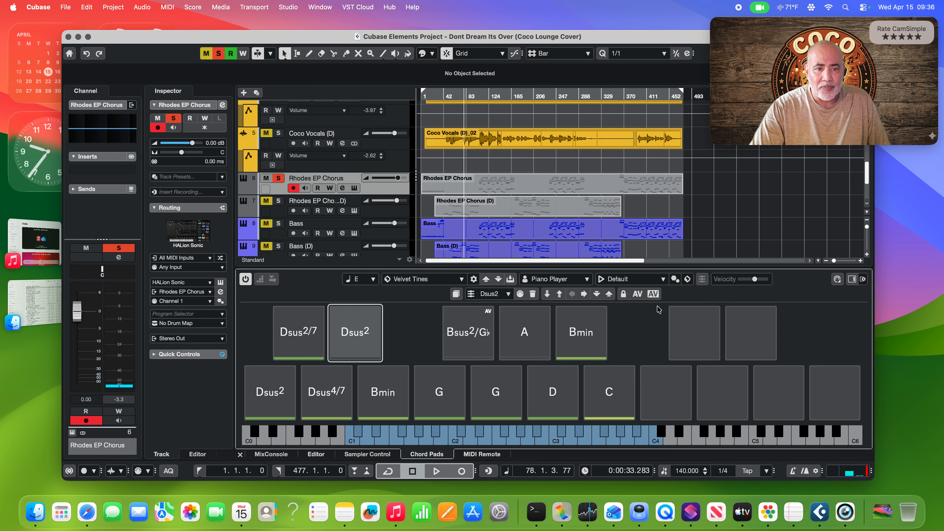
Switch the player mode to Plain Chords and close the player mode settings
click(664, 282)
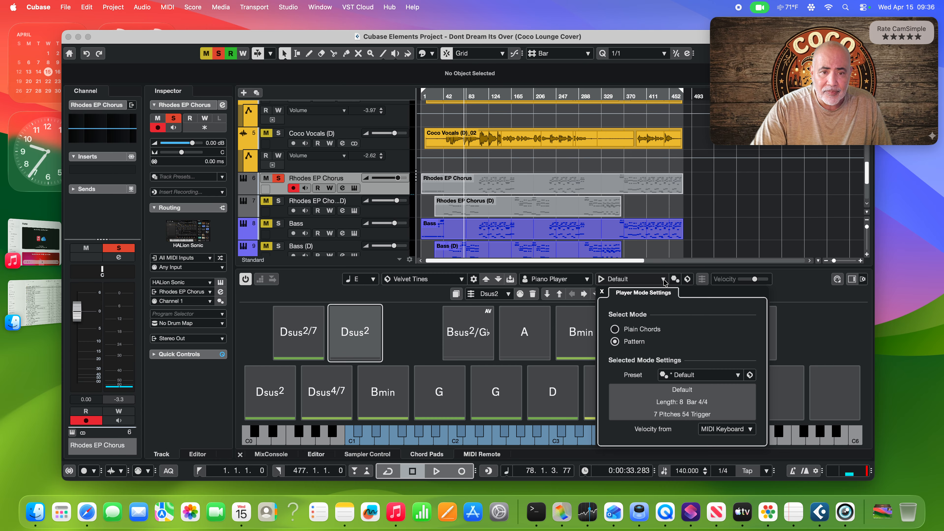
click(616, 330)
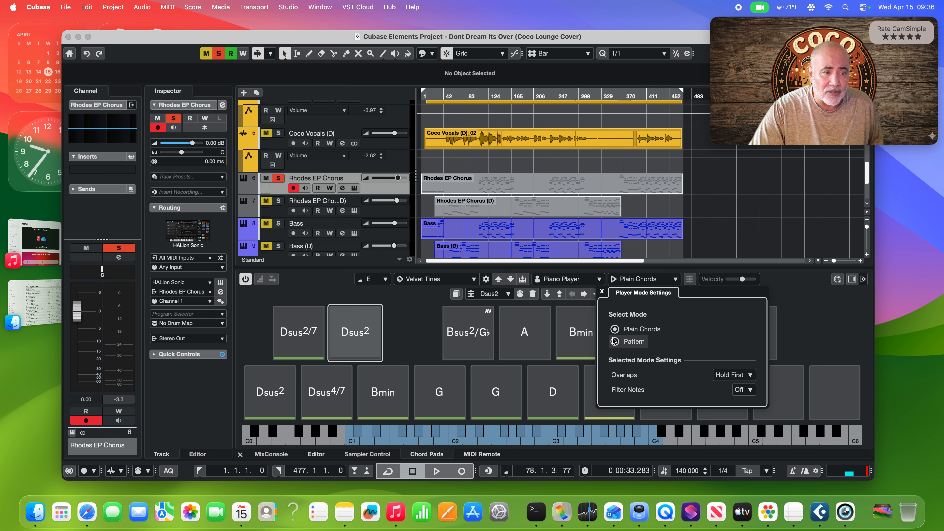
click(412, 332)
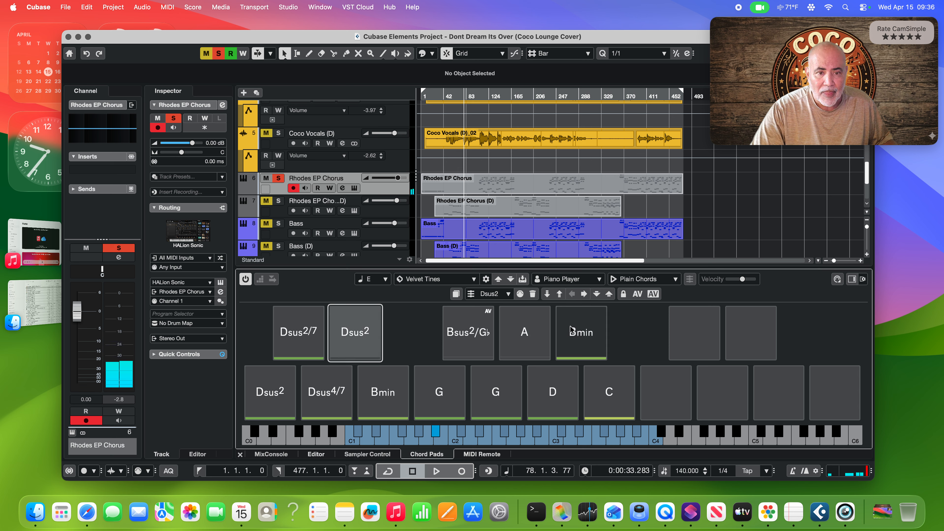
Set the player mode to Pattern with the Piano Expressions factory preset and close the settings
click(689, 279)
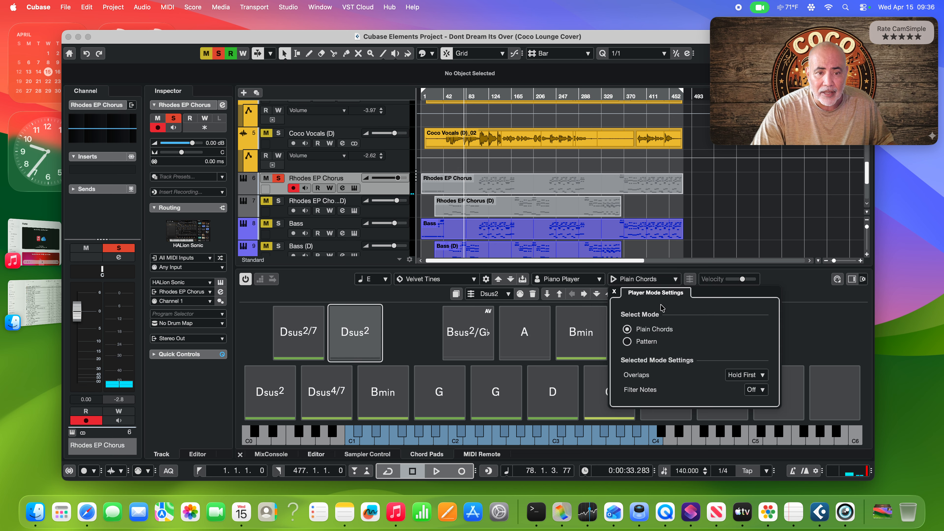
click(627, 342)
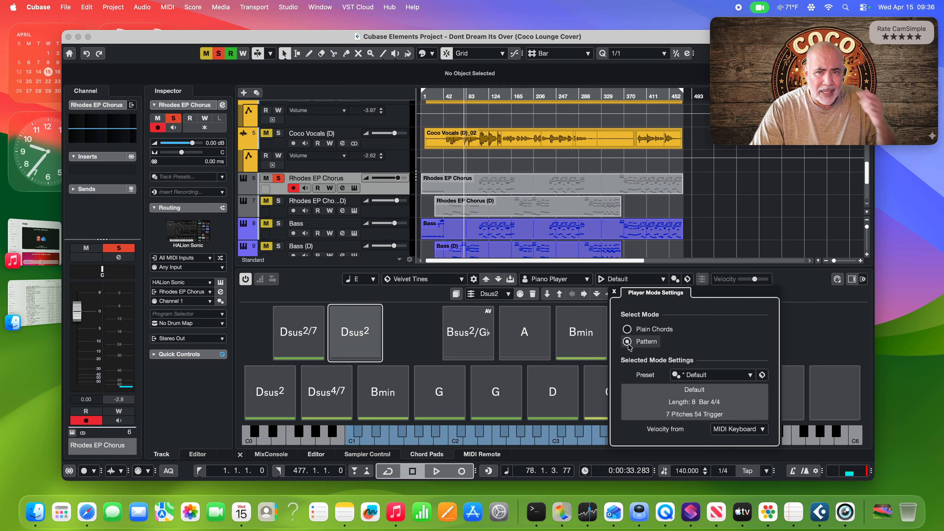
click(751, 376)
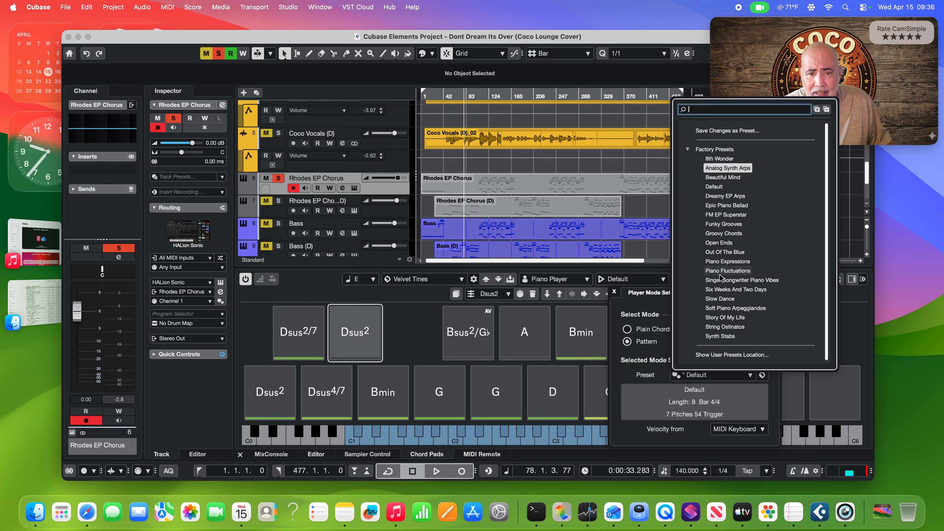
click(727, 262)
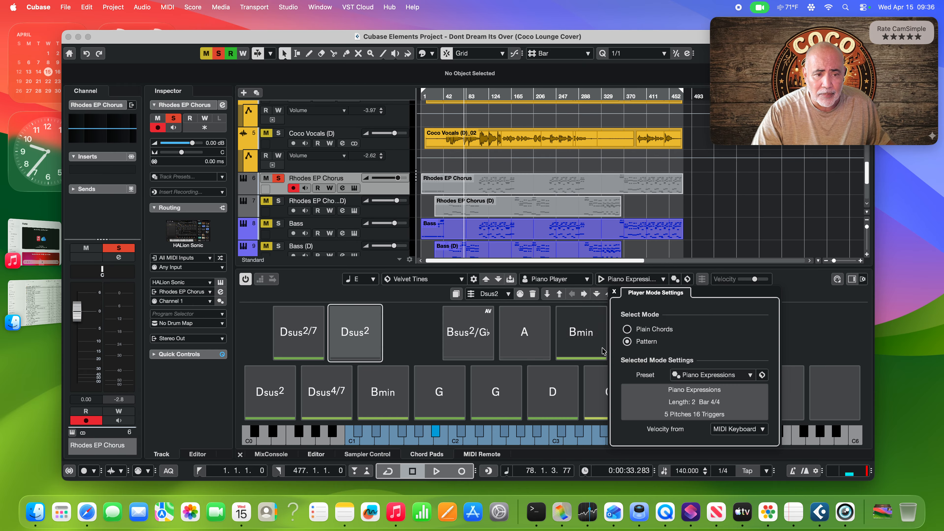
click(420, 346)
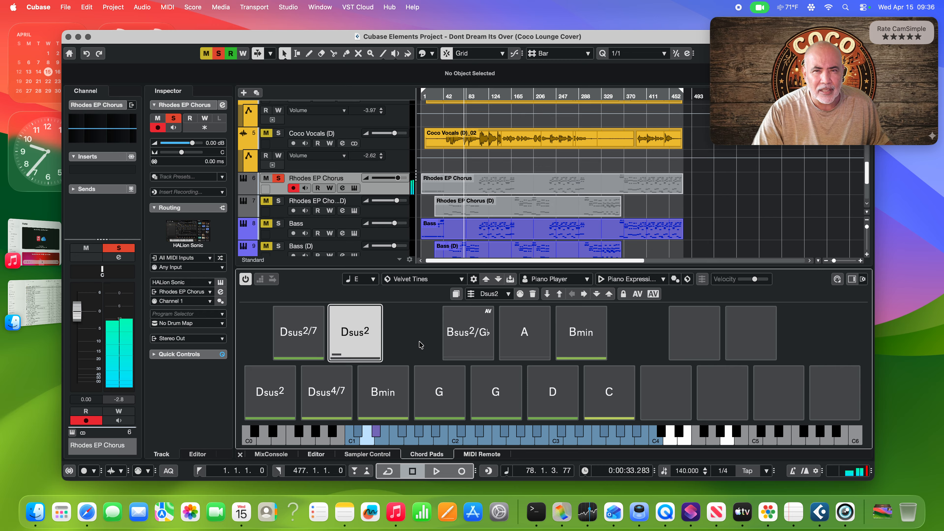
Change the player's pattern preset to Story Of My Life and close the player mode settings
click(674, 279)
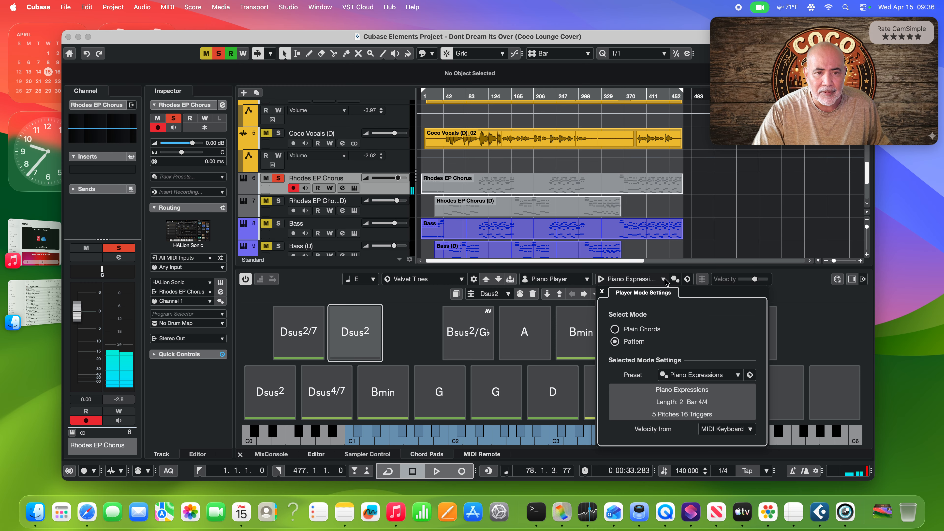
click(727, 376)
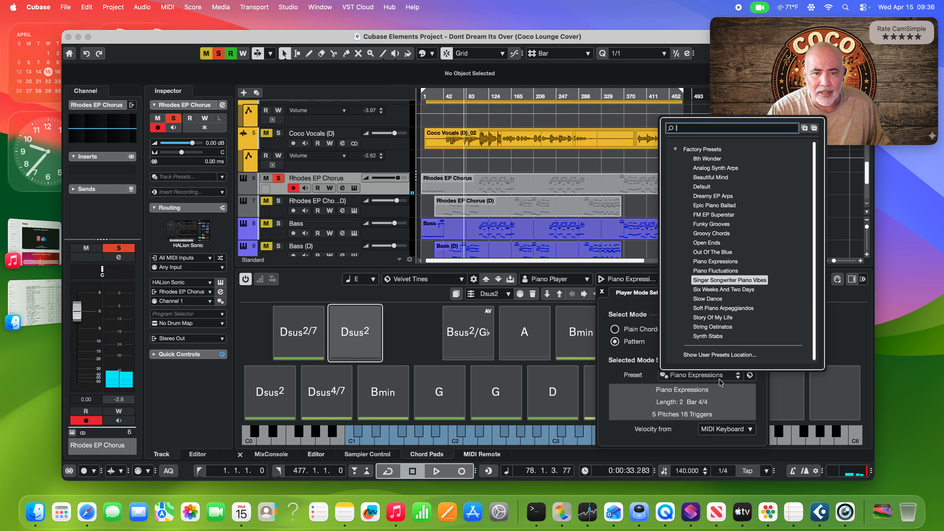
click(730, 318)
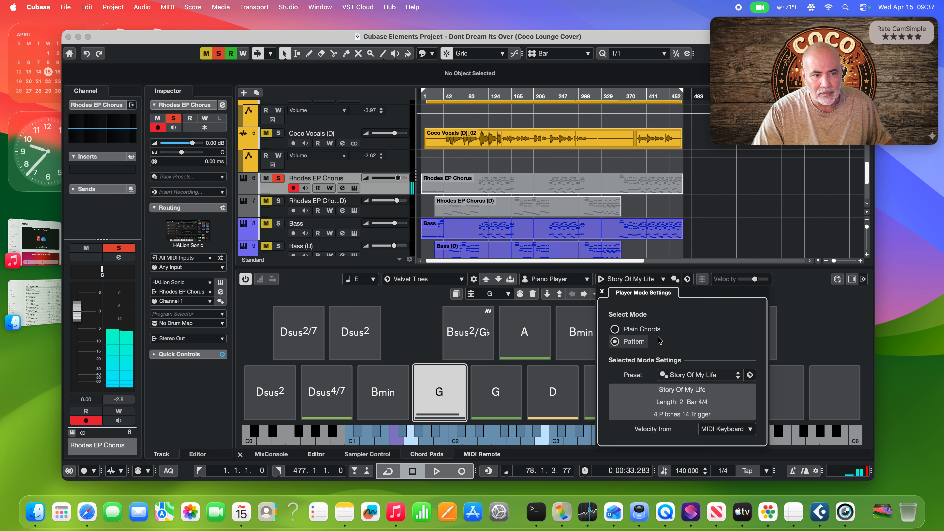
click(409, 332)
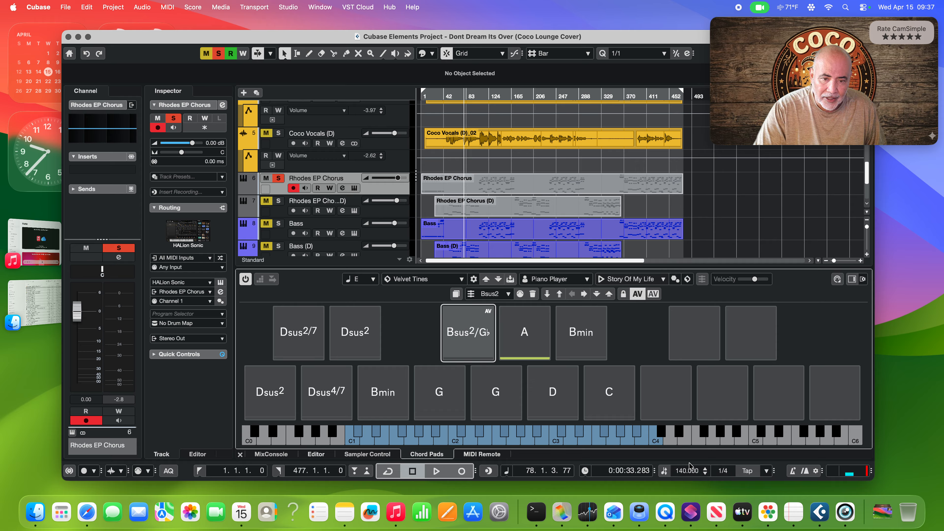
Raise the project tempo to 150 BPM
scroll(706, 472, up, 5)
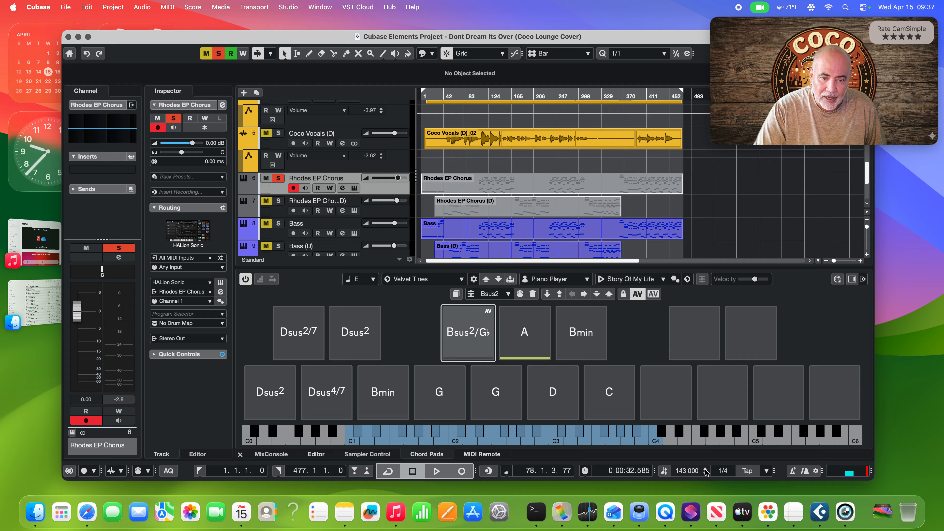
scroll(706, 471, up, 4)
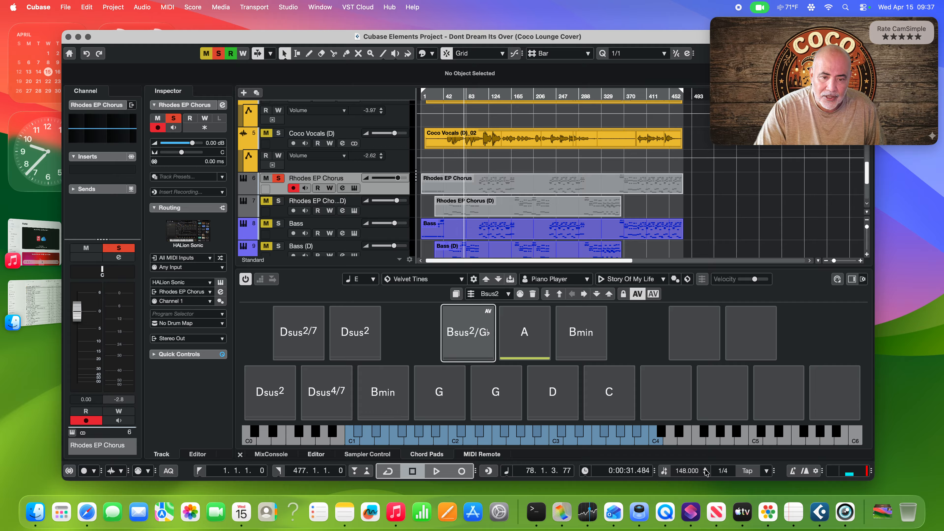
scroll(707, 472, up, 1)
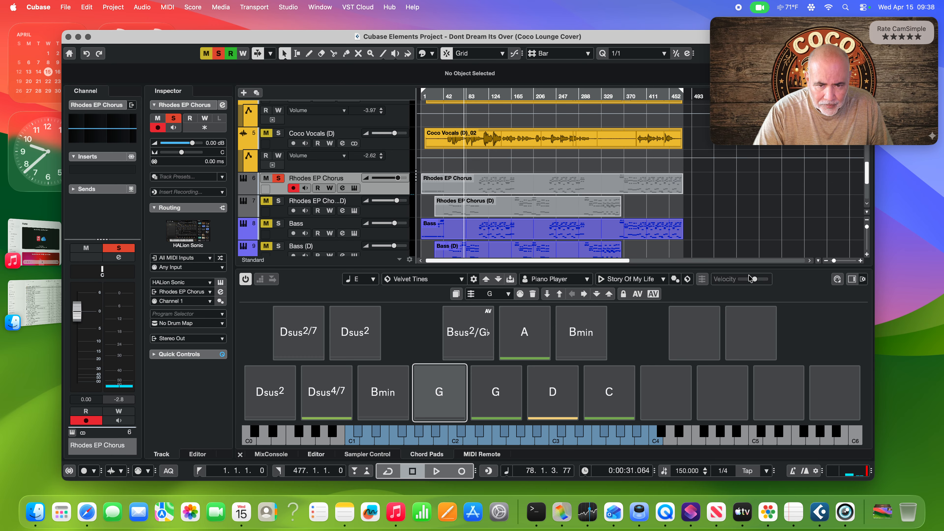
mouse_move(754, 282)
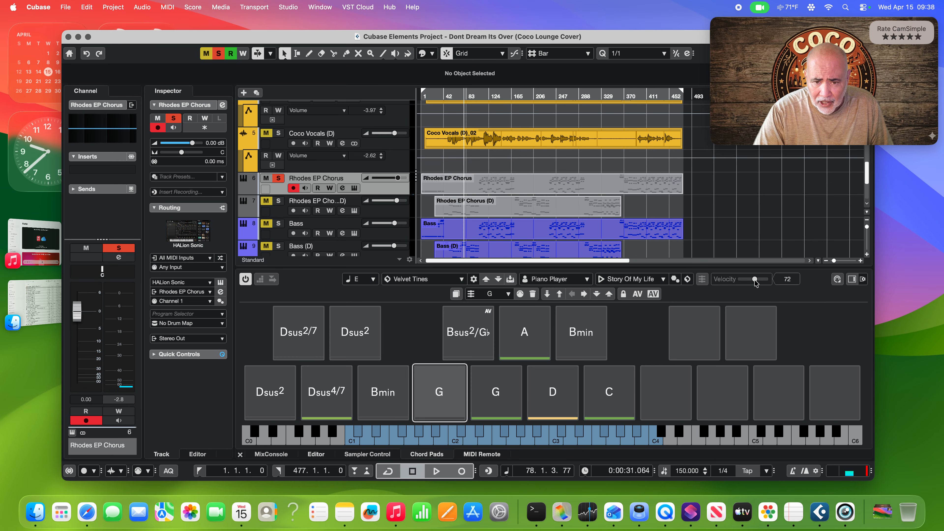
drag(755, 279, 755, 281)
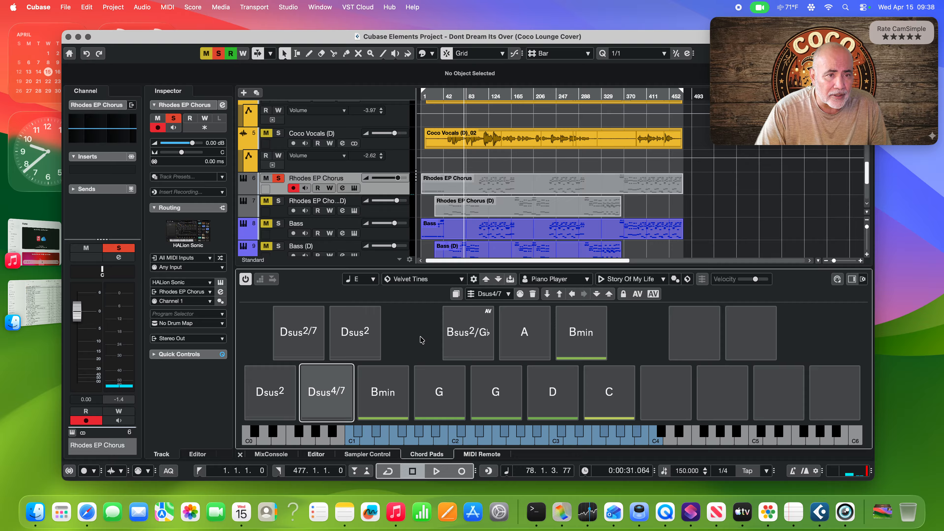
click(373, 279)
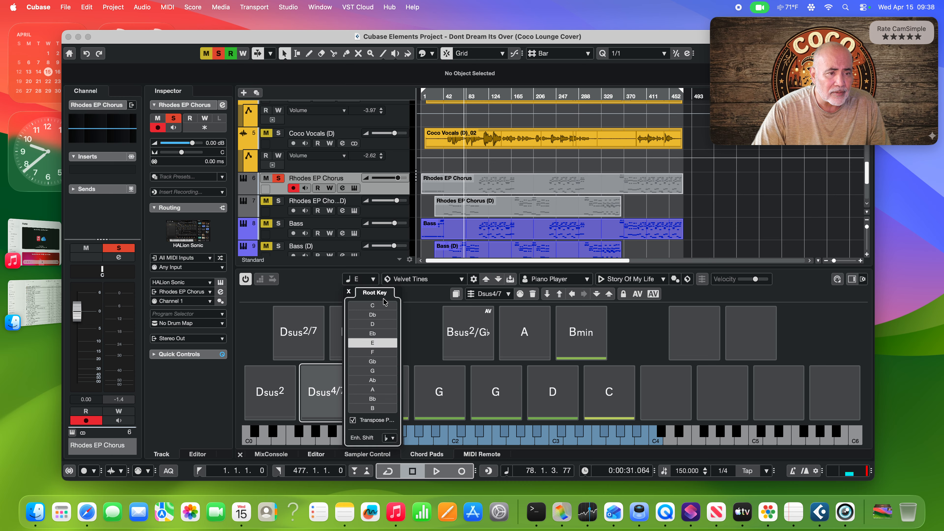
click(426, 328)
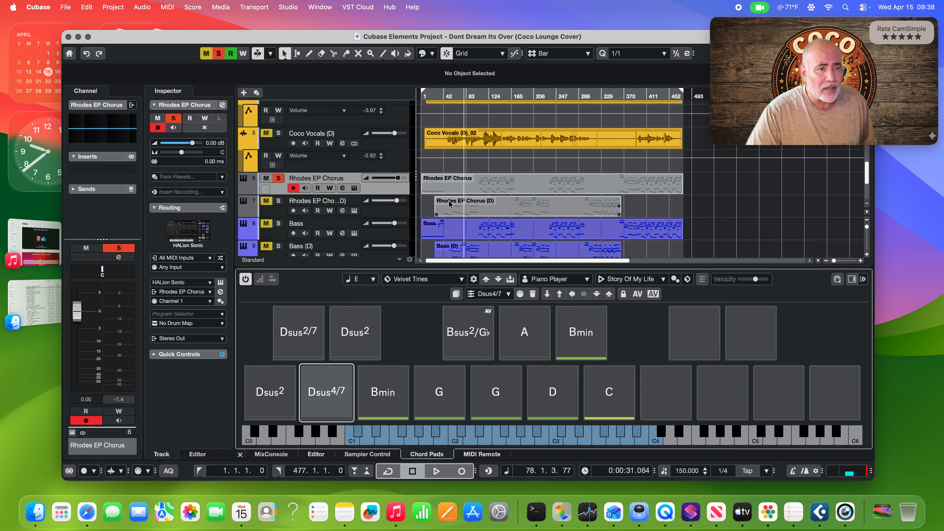
Move the playhead back to the start of the project
click(469, 103)
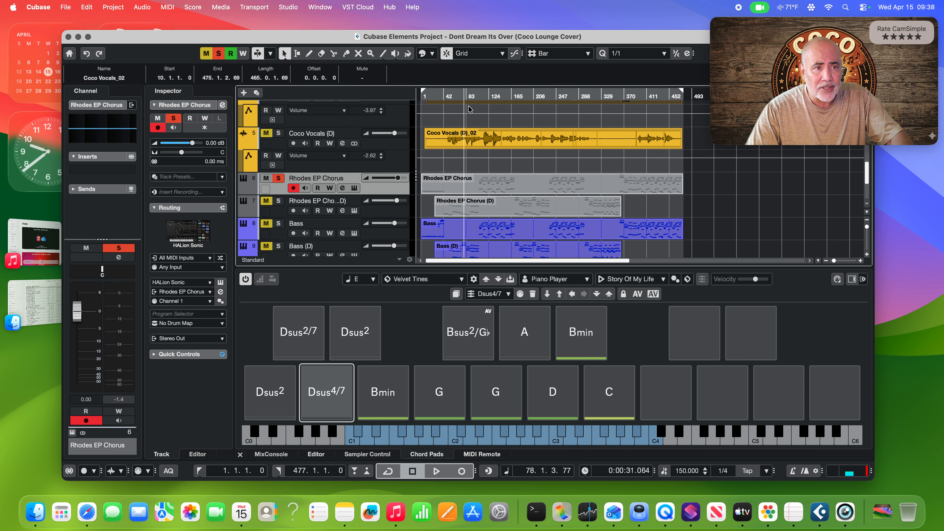
drag(463, 94, 407, 99)
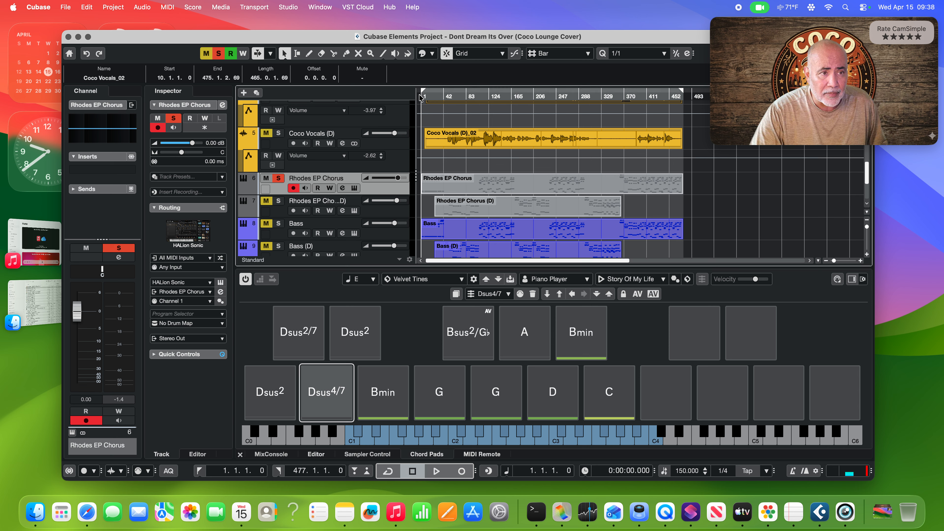
Add one HALion Sonic instrument track named Test with an orange track color below the Groove Agent track
scroll(426, 138, down, 5)
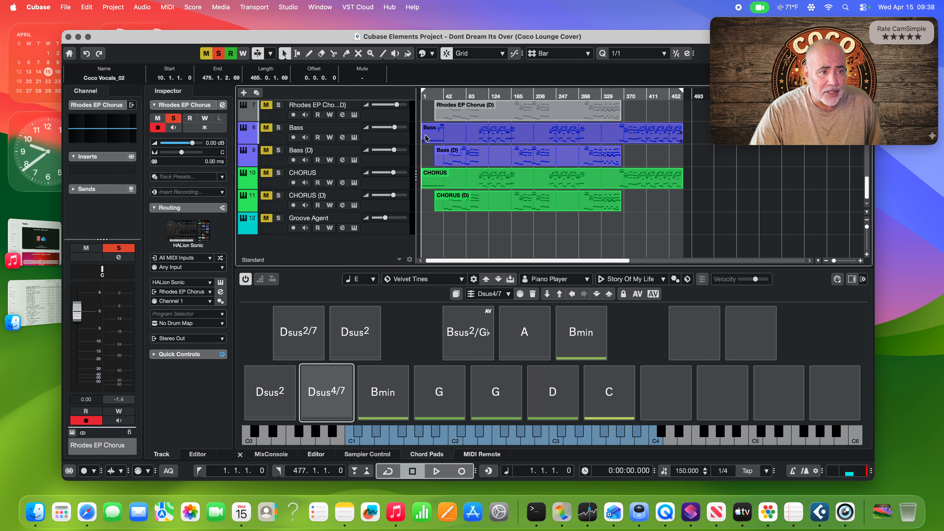
click(402, 229)
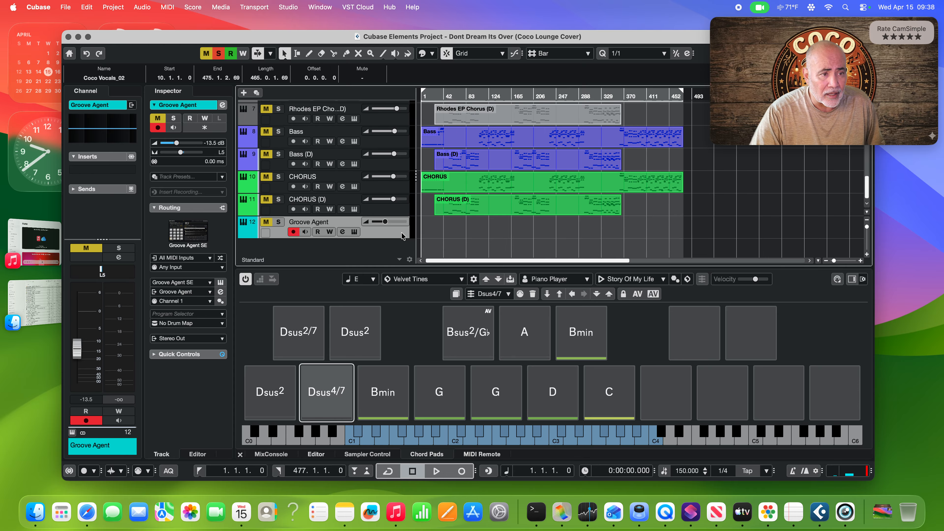
click(244, 93)
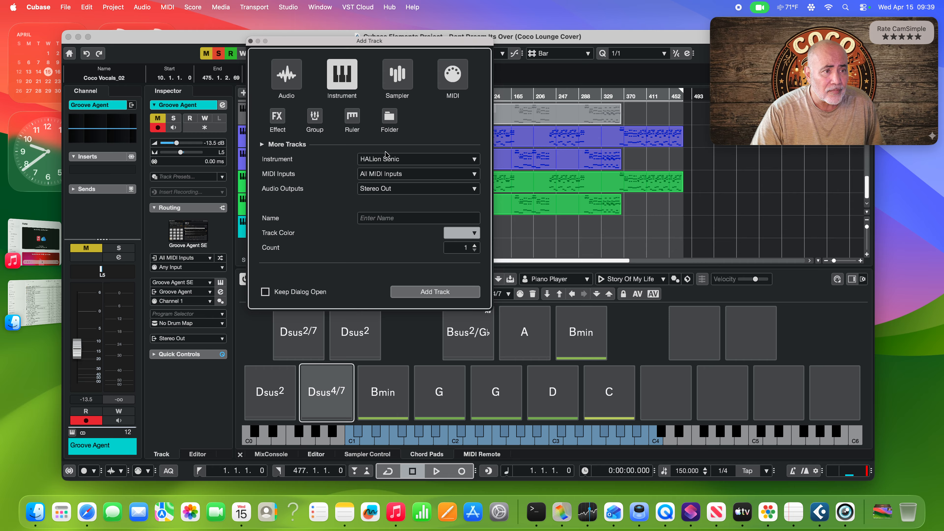
click(391, 219)
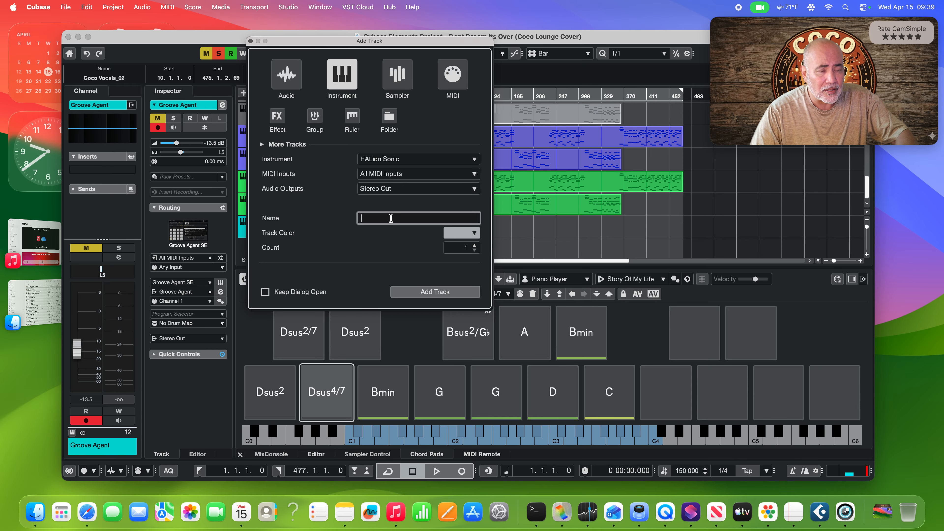
text(Test)
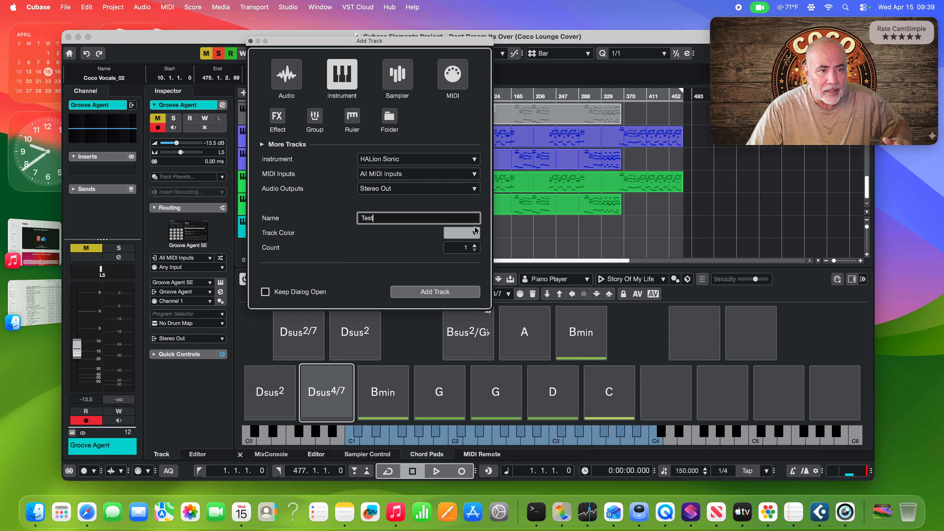
click(462, 233)
click(515, 251)
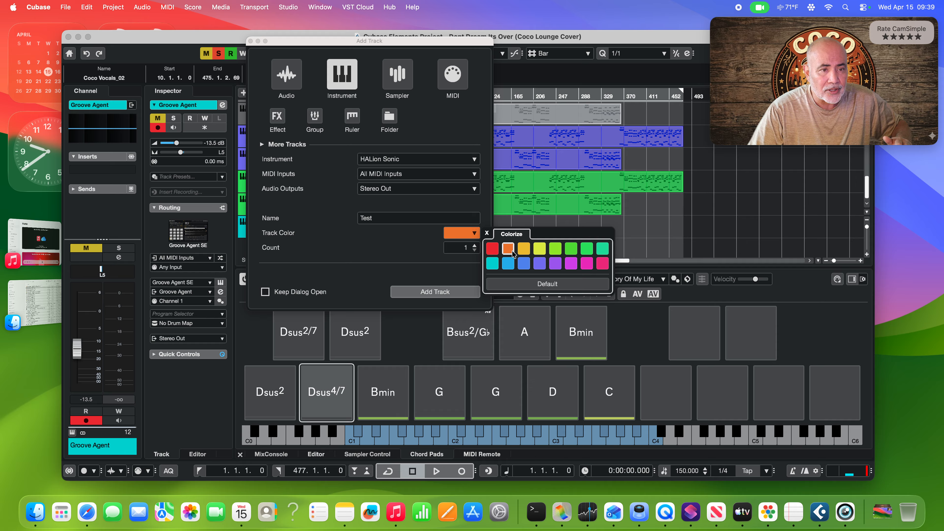
click(462, 294)
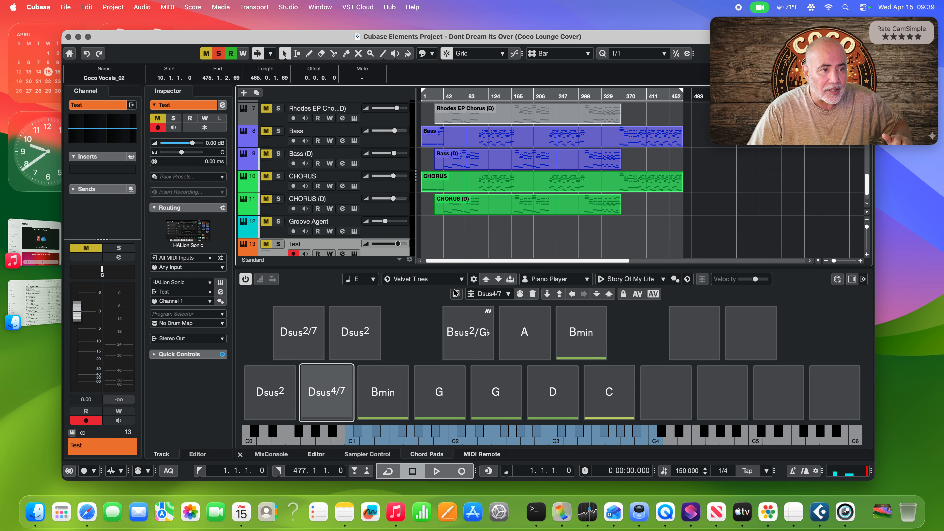
Open the Test track's HALion Sonic instrument and load the Trombone program from the Iconica Sketch library
scroll(461, 240, down, 1)
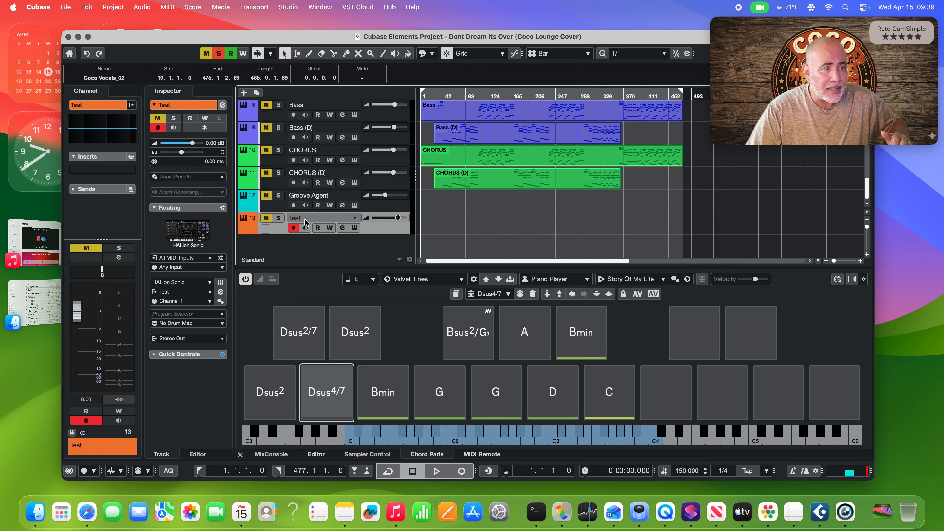
click(199, 230)
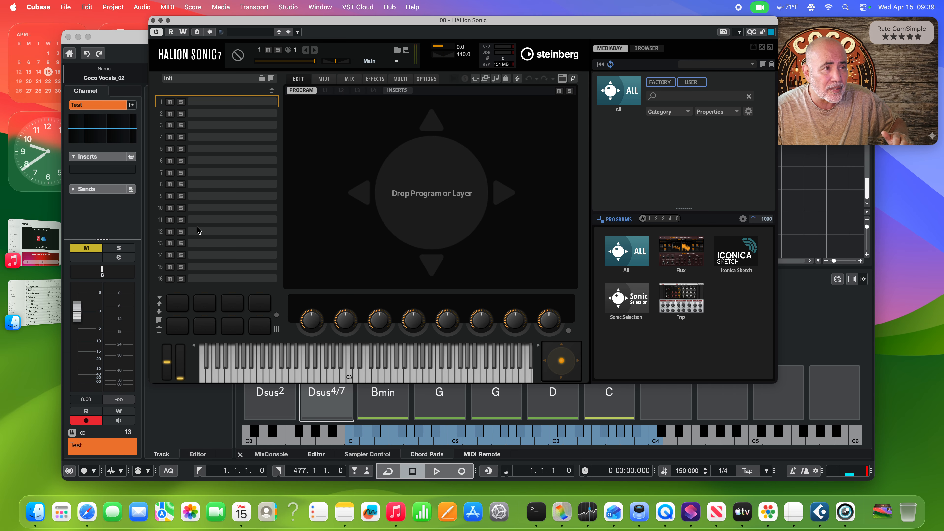
click(750, 257)
scroll(671, 302, down, 6)
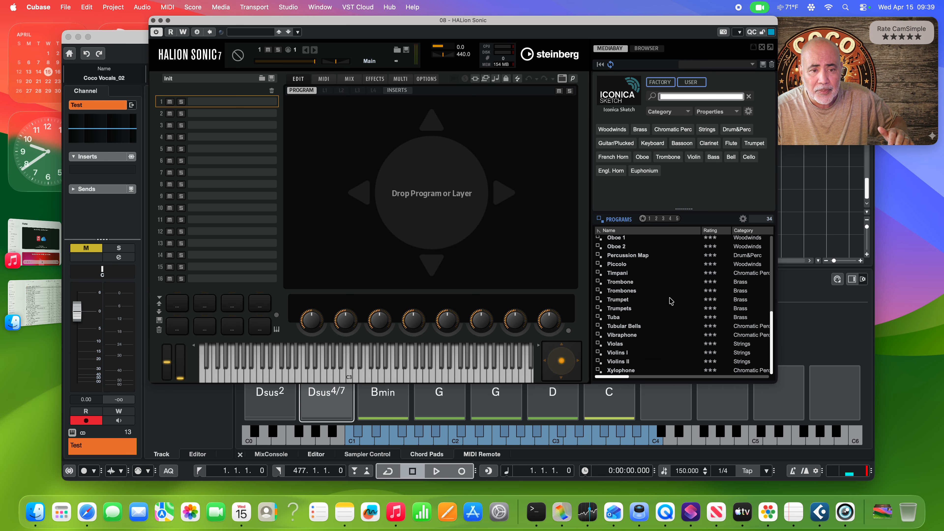
double_click(614, 319)
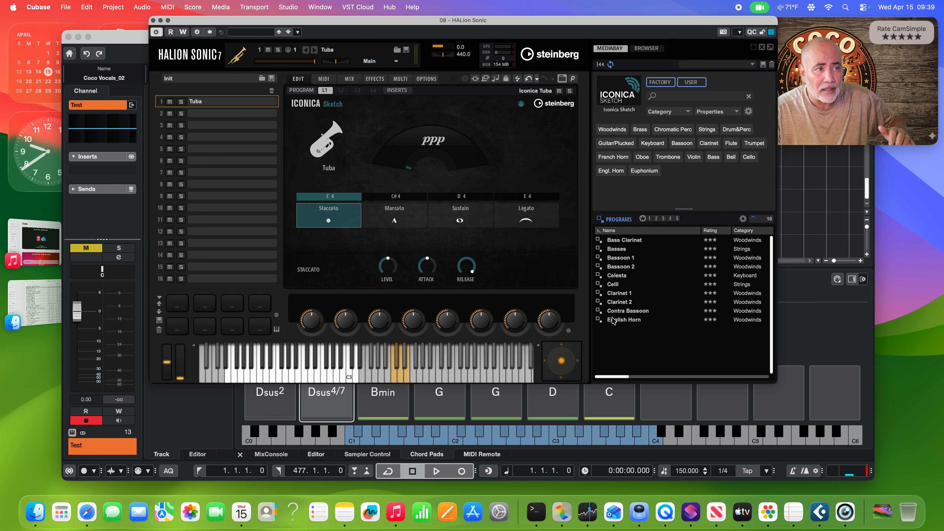
double_click(620, 282)
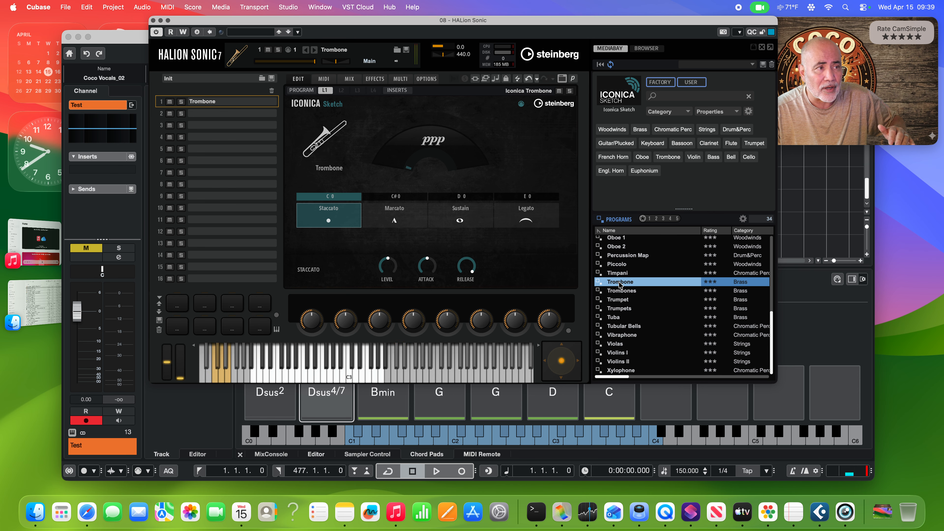
Switch the trombone to the Sustain articulation, raise its level, and close the instrument window
click(456, 223)
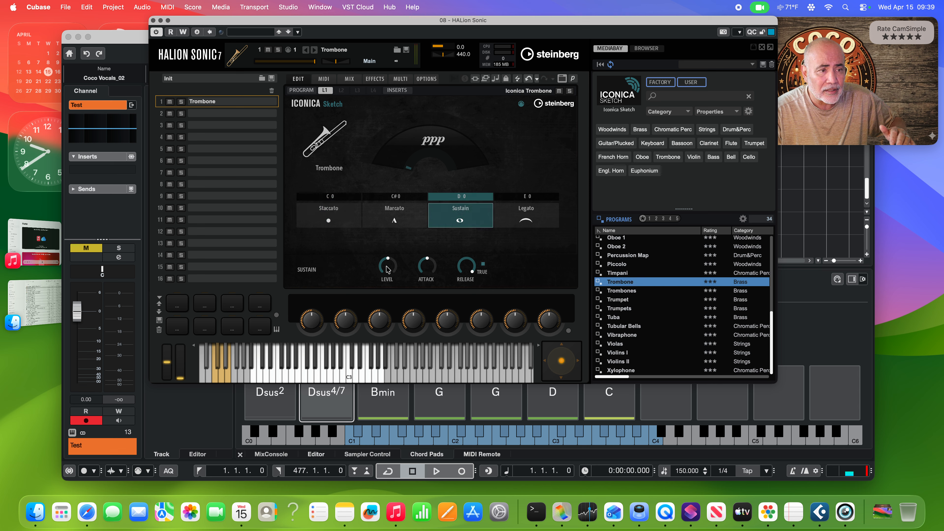
drag(385, 269, 387, 257)
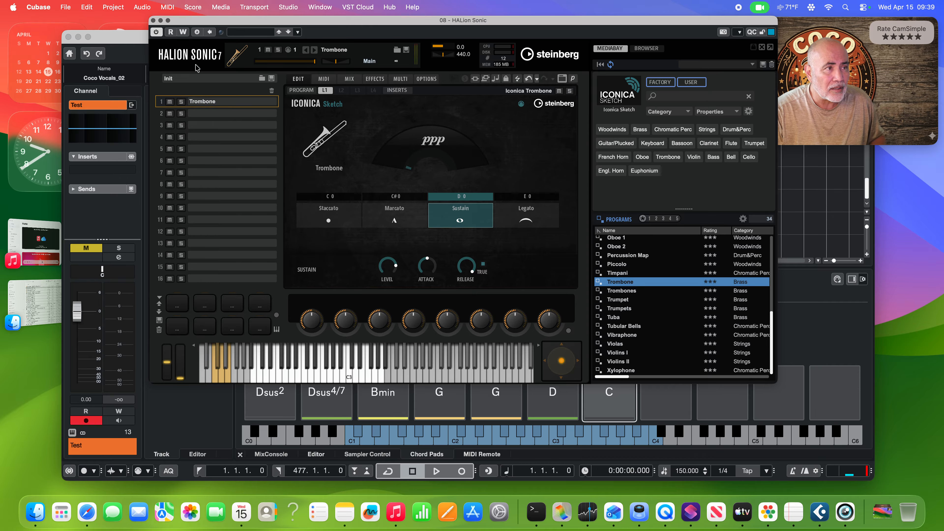
click(153, 21)
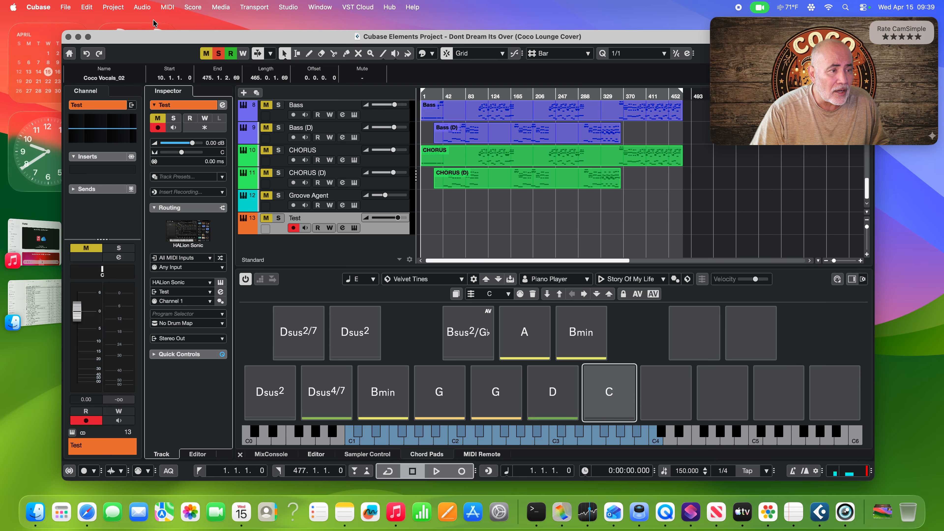
Solo the Test track and rename it Trombone
click(280, 220)
double_click(293, 218)
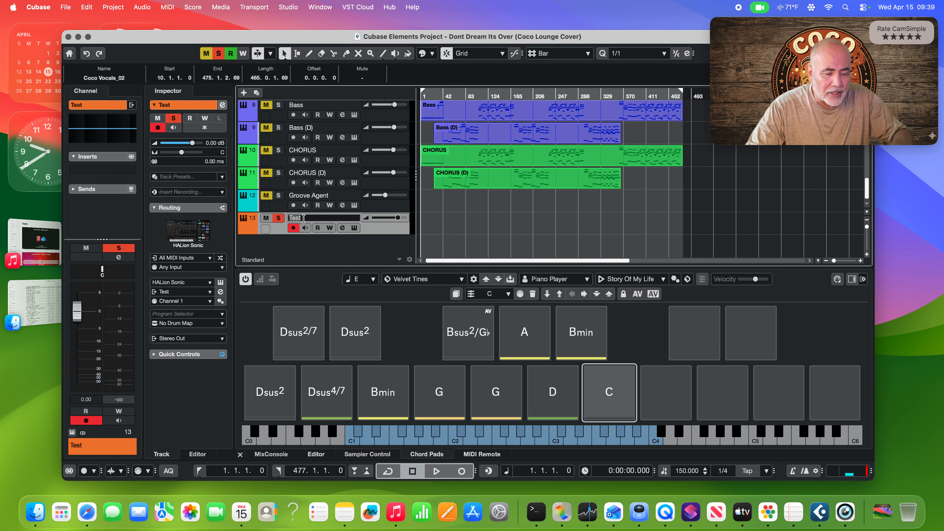
text(T)
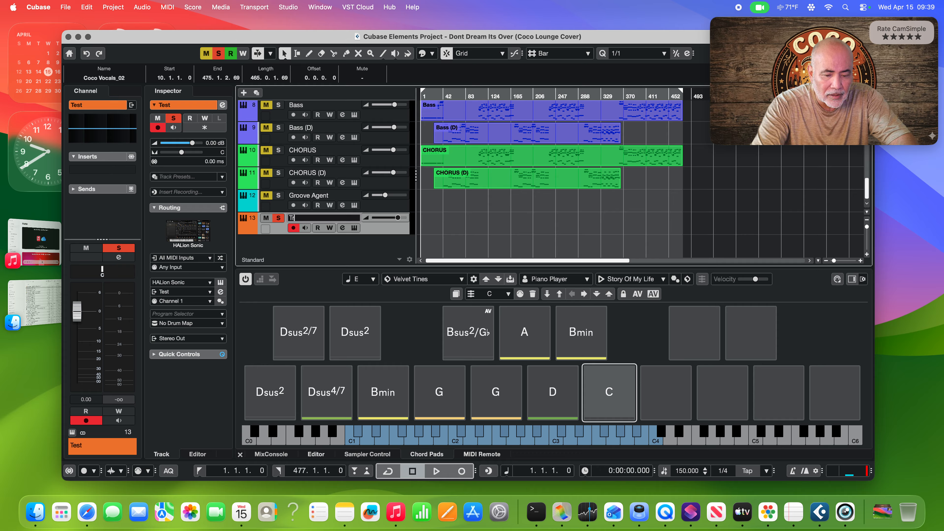
text(rombone)
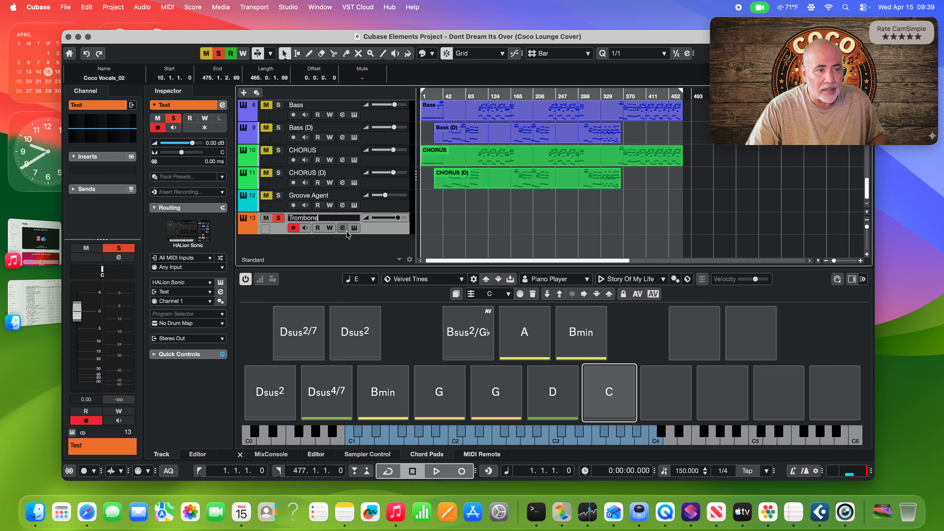
key(Return)
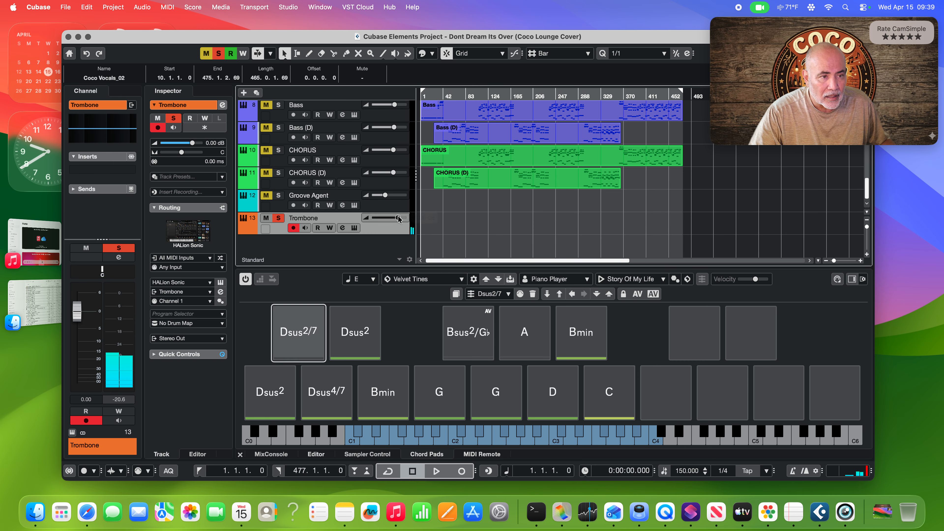
Raise the Trombone track's volume to 6.02 dB and record about 28 bars of chord pads from the project start
drag(398, 218, 422, 226)
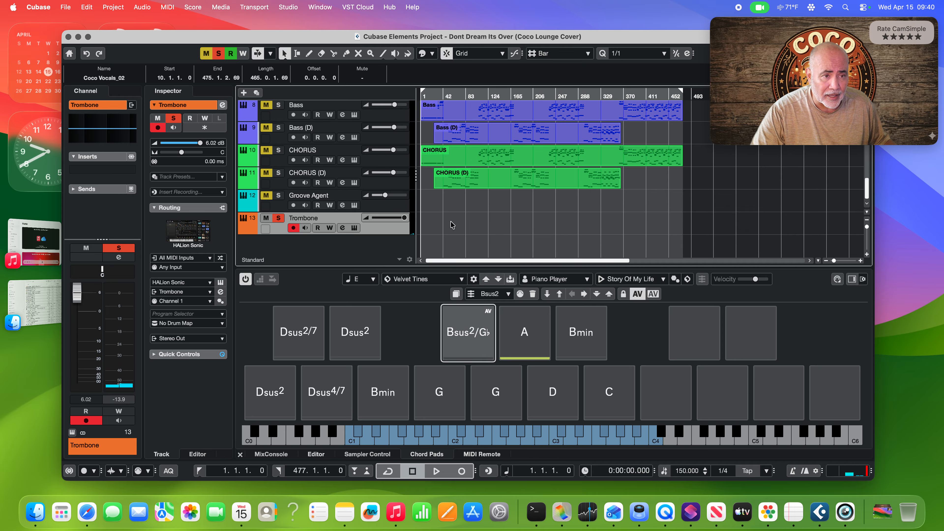
key(KP_Multiply)
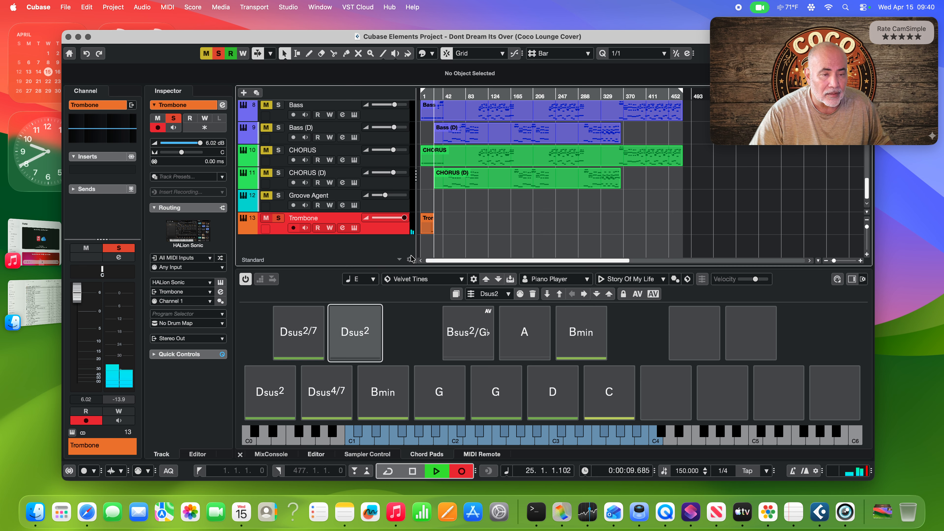
key(space)
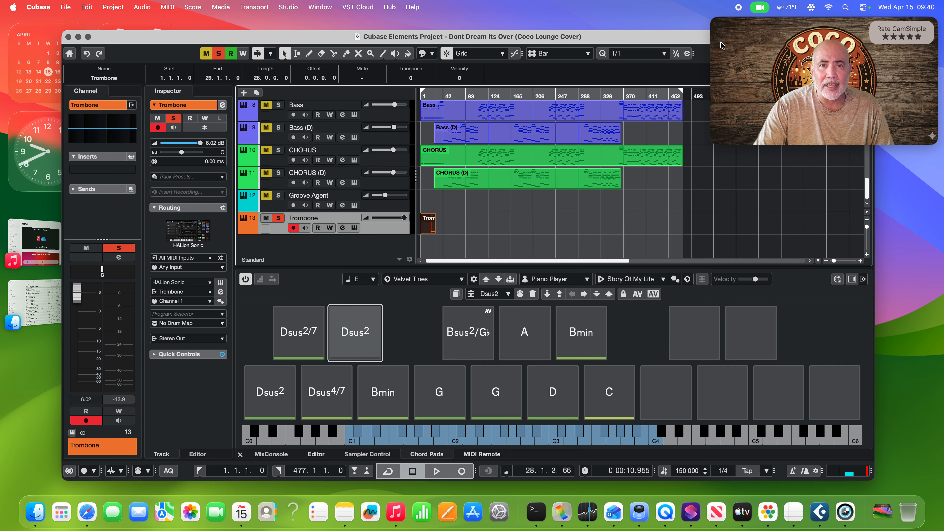
click(739, 10)
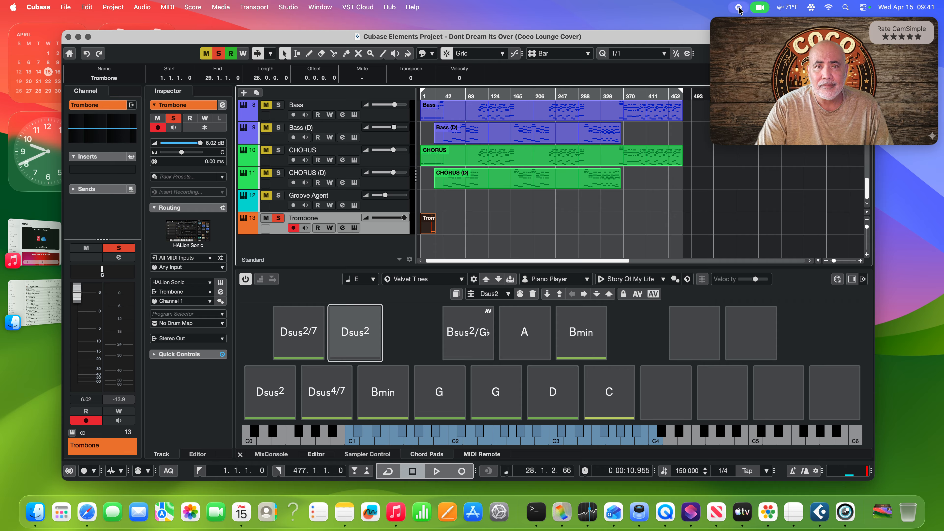